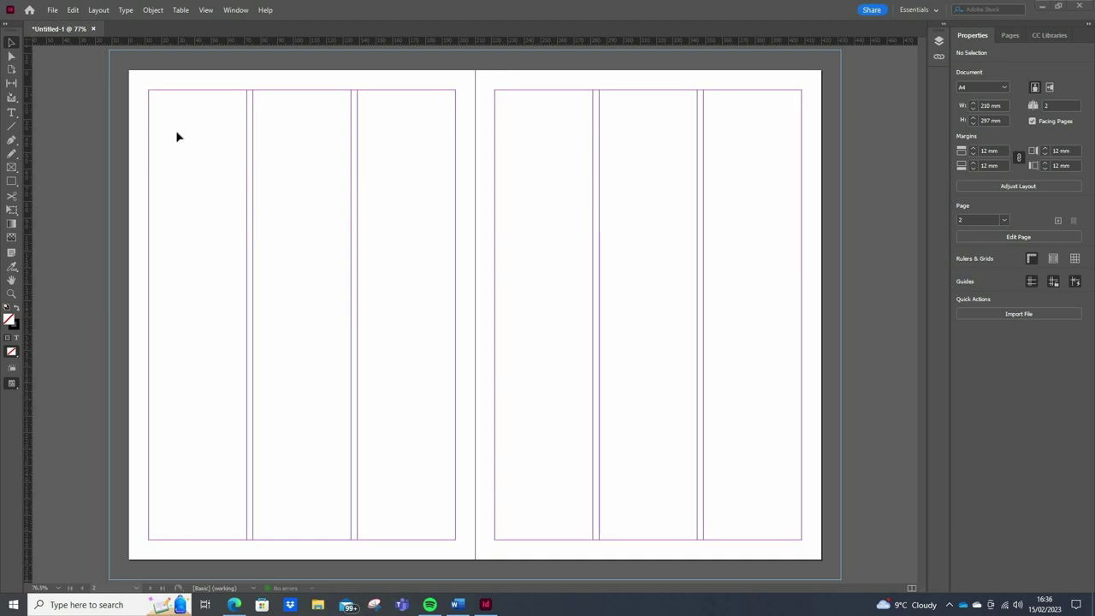
Draw a rectangle frame across the whole spread and place 'Image 1 - Masked' into it
{"action": "left_click", "coordinate": [11, 168]}
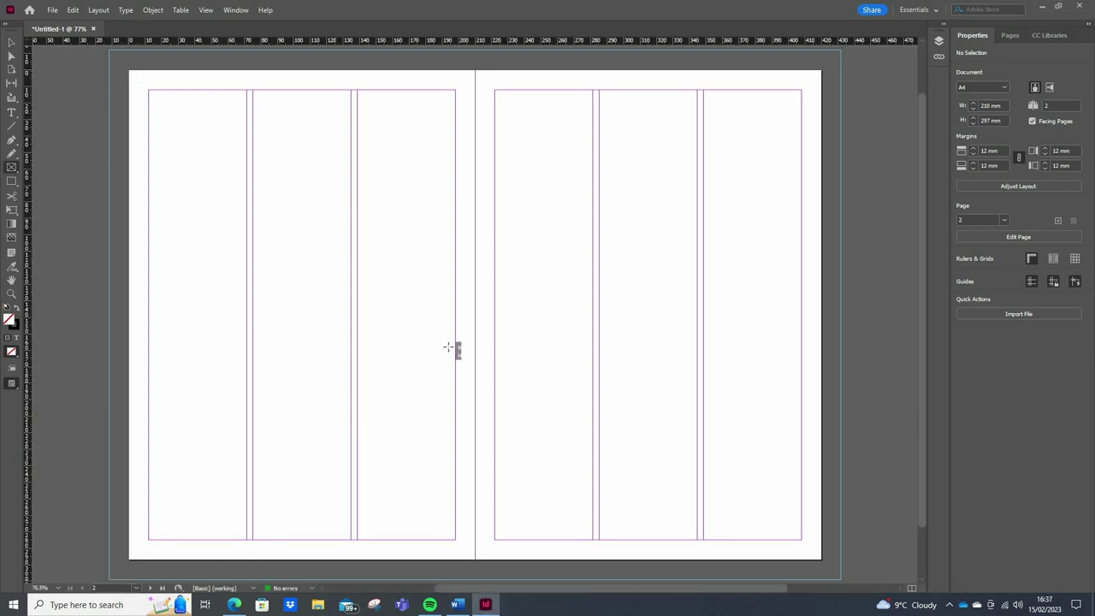
{"action": "left_click_drag", "start_coordinate": [129, 70], "coordinate": [822, 559]}
{"action": "left_click", "coordinate": [52, 9]}
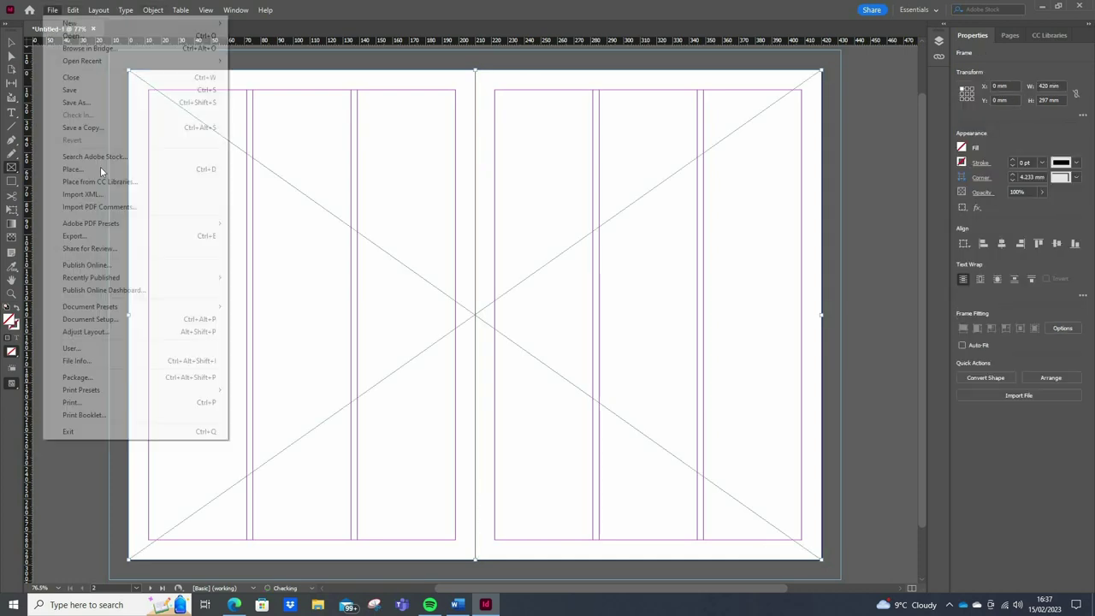
{"action": "left_click", "coordinate": [100, 170]}
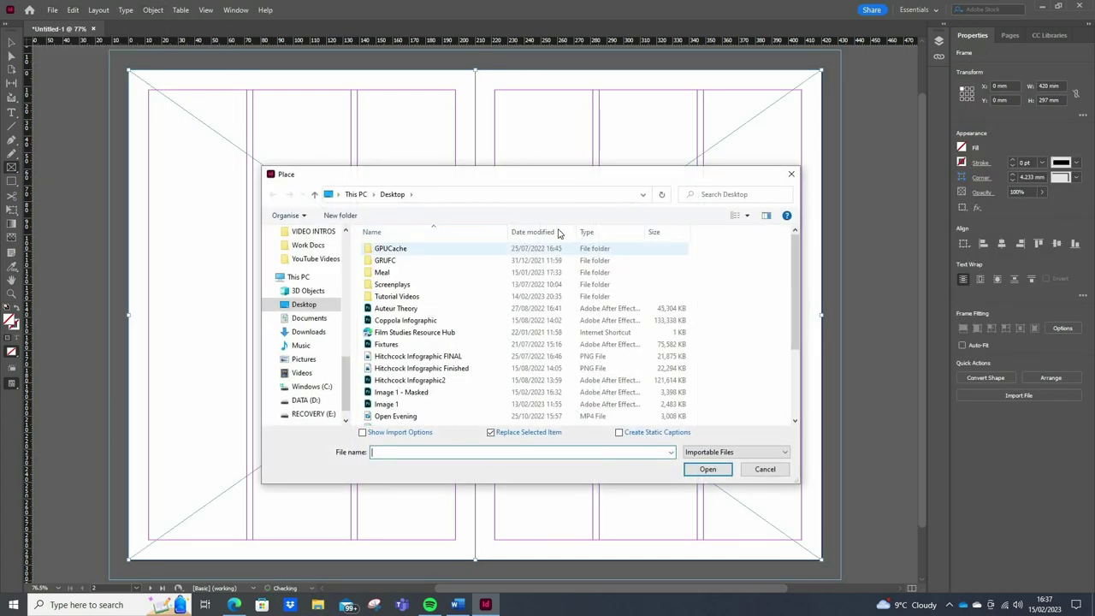
{"action": "left_click", "coordinate": [532, 232]}
{"action": "left_click", "coordinate": [401, 248]}
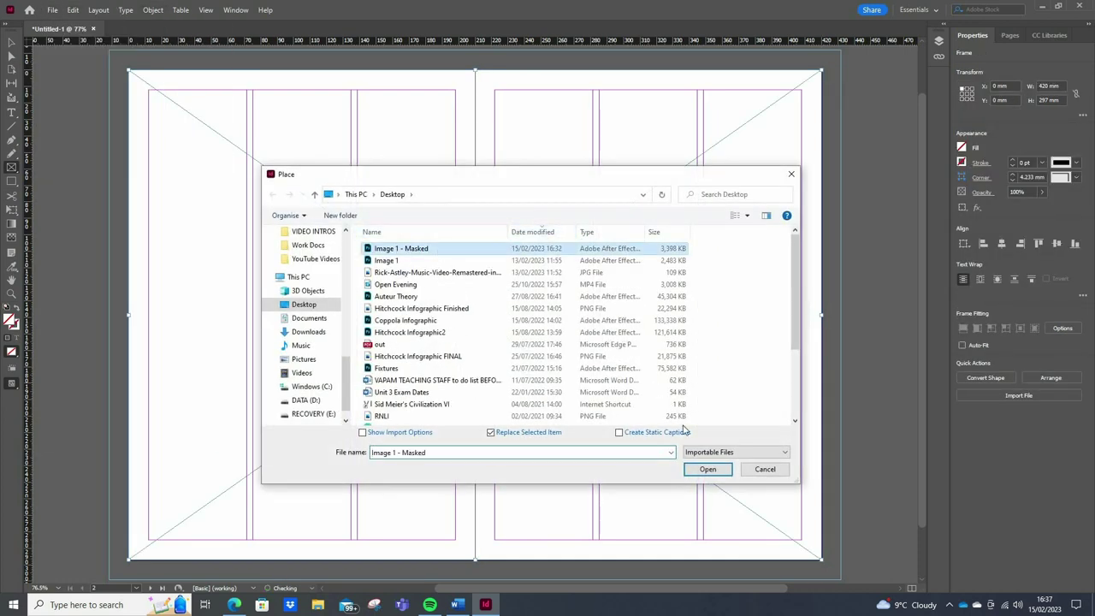
{"action": "left_click", "coordinate": [708, 469]}
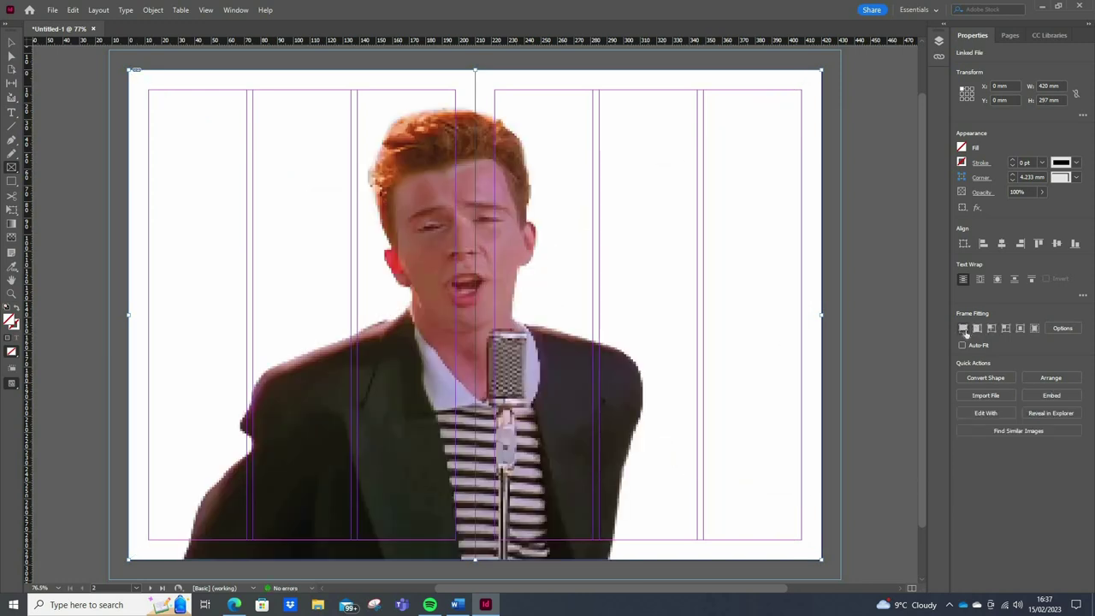
Draw three text frames over the right page's three columns
{"action": "left_click", "coordinate": [11, 112]}
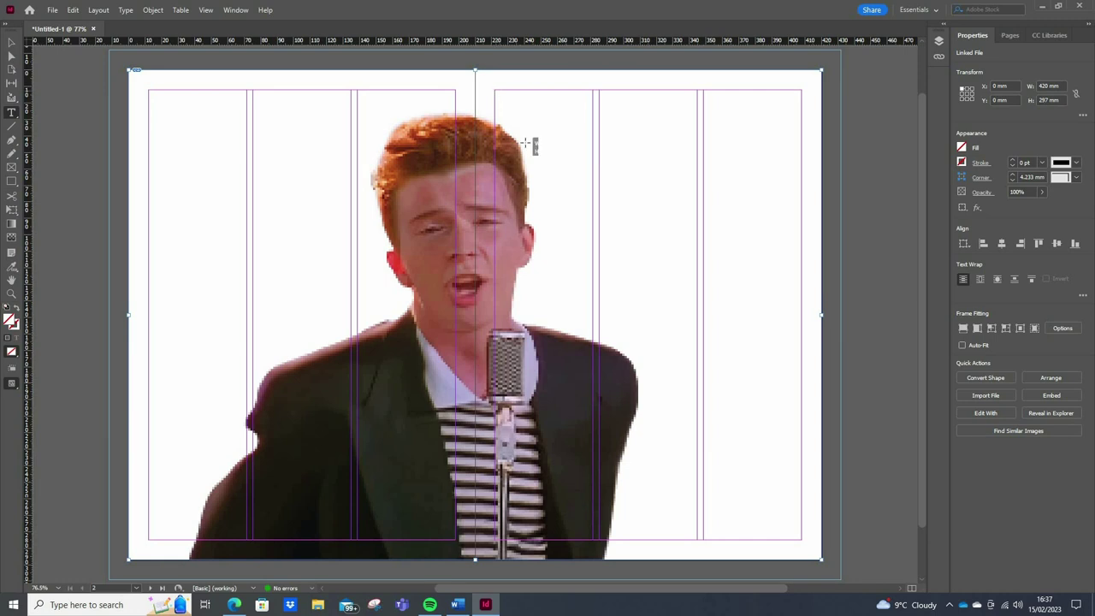
{"action": "left_click_drag", "start_coordinate": [496, 89], "coordinate": [590, 539]}
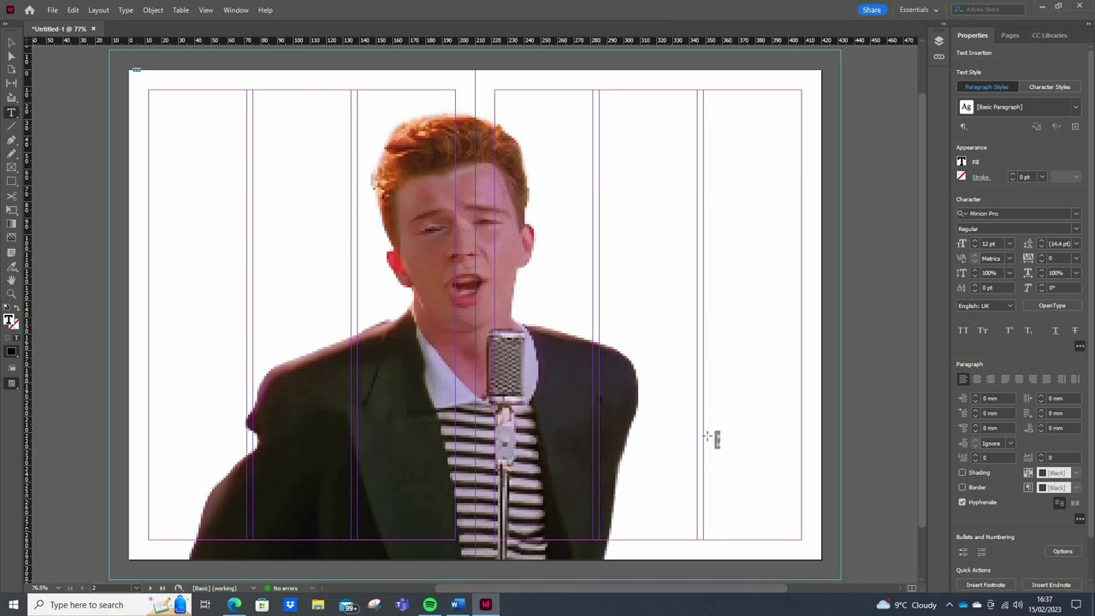
{"action": "left_click_drag", "start_coordinate": [598, 90], "coordinate": [702, 540]}
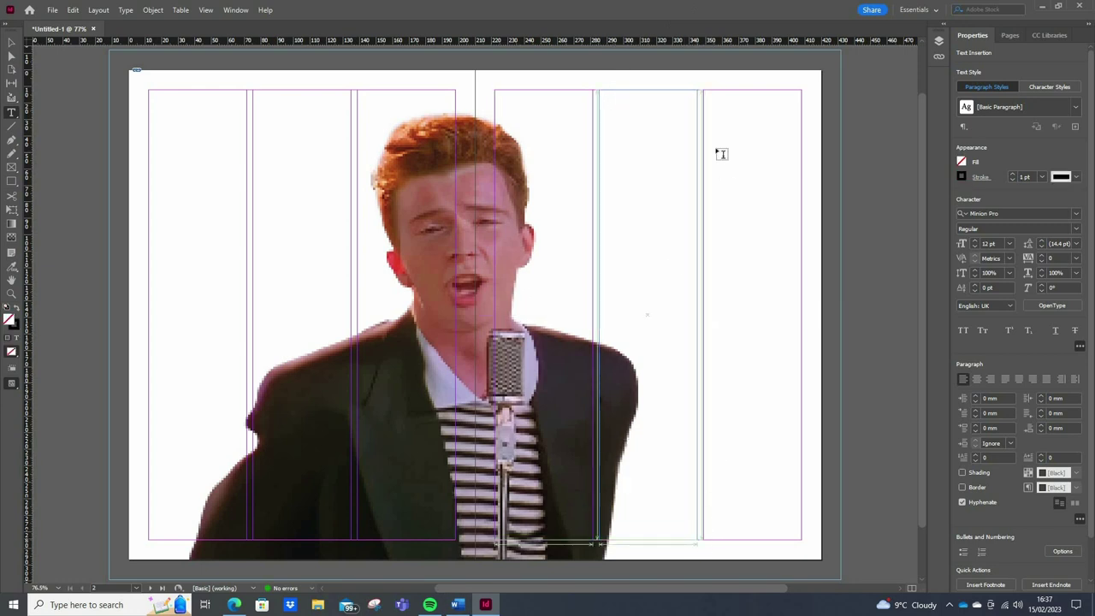
{"action": "left_click_drag", "start_coordinate": [703, 89], "coordinate": [801, 539]}
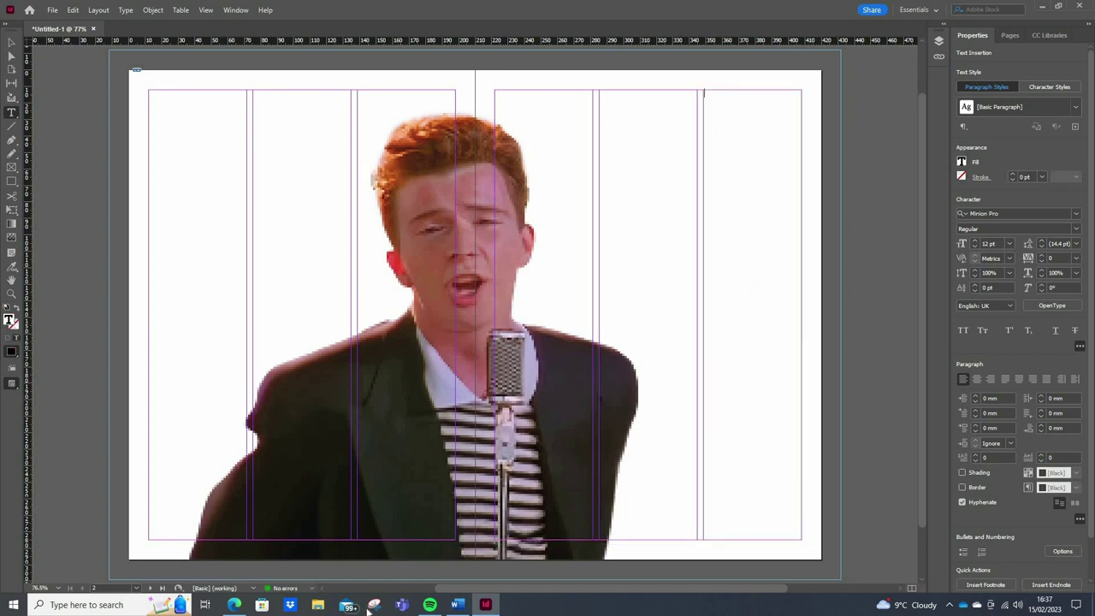
Paste the song lyrics copied from Word into the first column frame
{"action": "left_click", "coordinate": [458, 605]}
{"action": "left_click", "coordinate": [485, 604]}
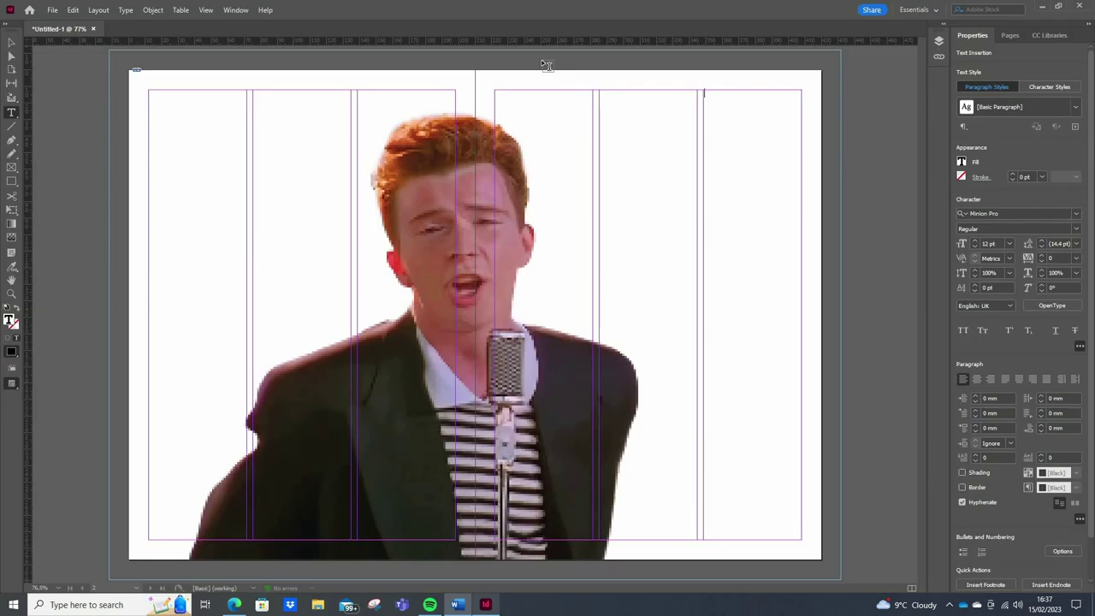
{"action": "right_click", "coordinate": [513, 104]}
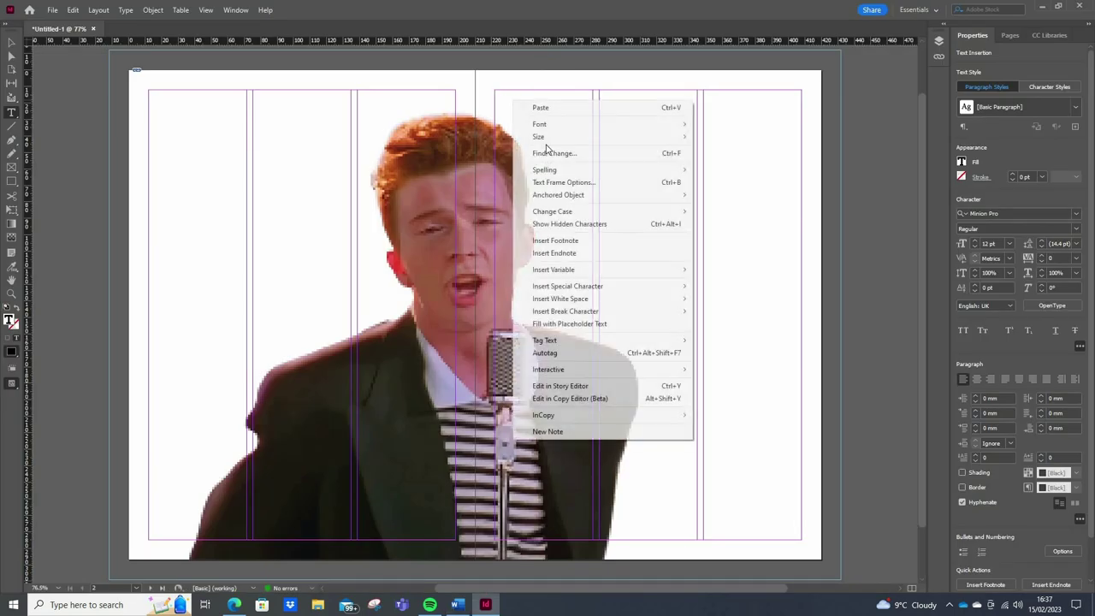
{"action": "left_click", "coordinate": [618, 105]}
{"action": "right_click", "coordinate": [619, 103]}
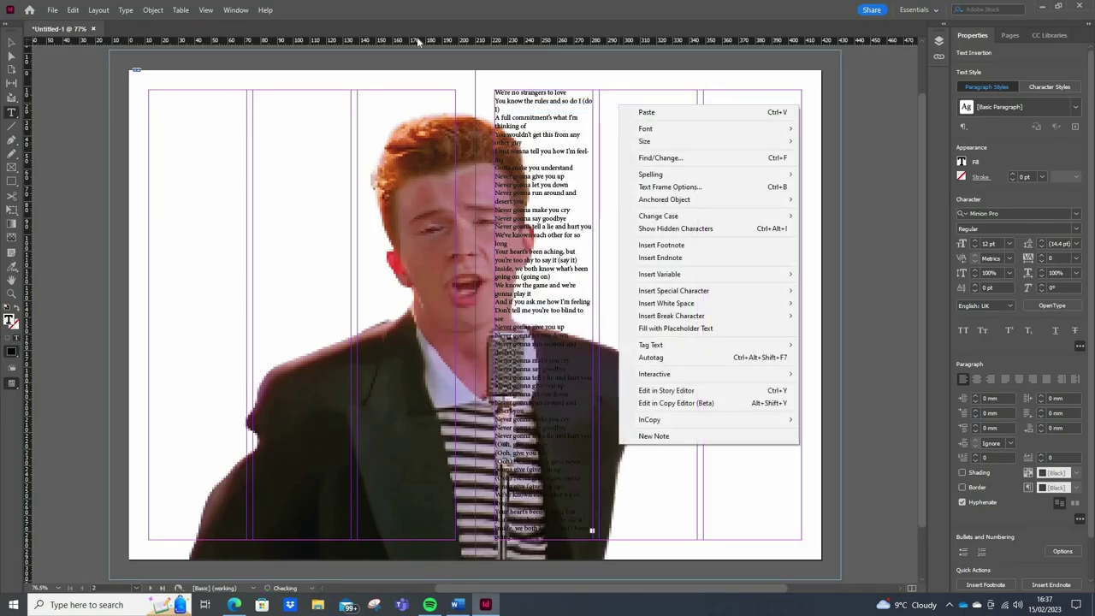
Thread the lyrics' overflow into the second and third column frames
{"action": "key", "text": "Escape"}
{"action": "key", "text": "Escape"}
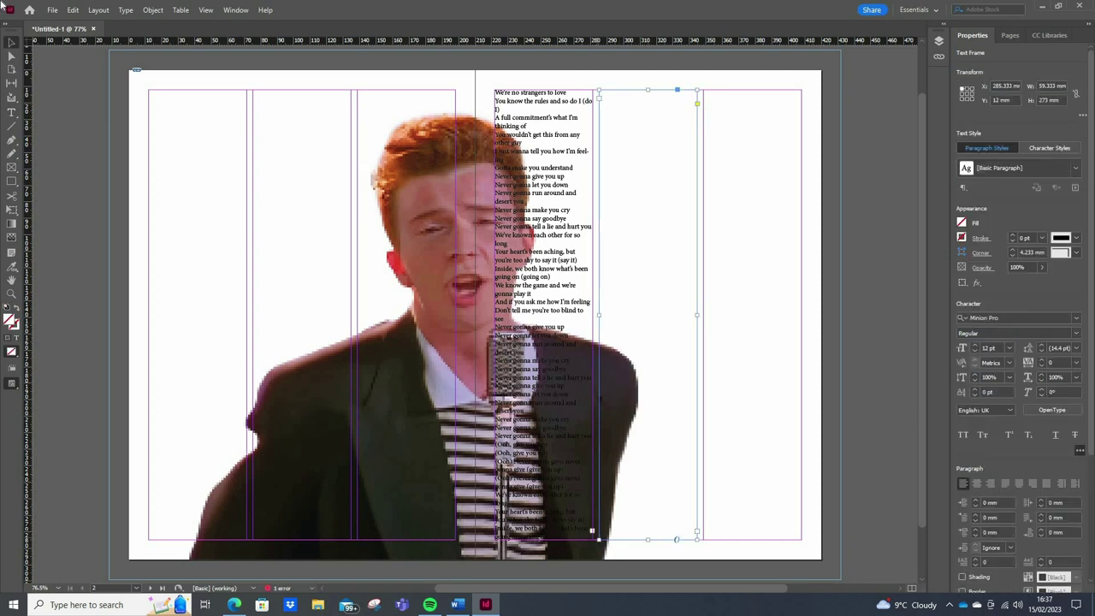
{"action": "left_click", "coordinate": [573, 500]}
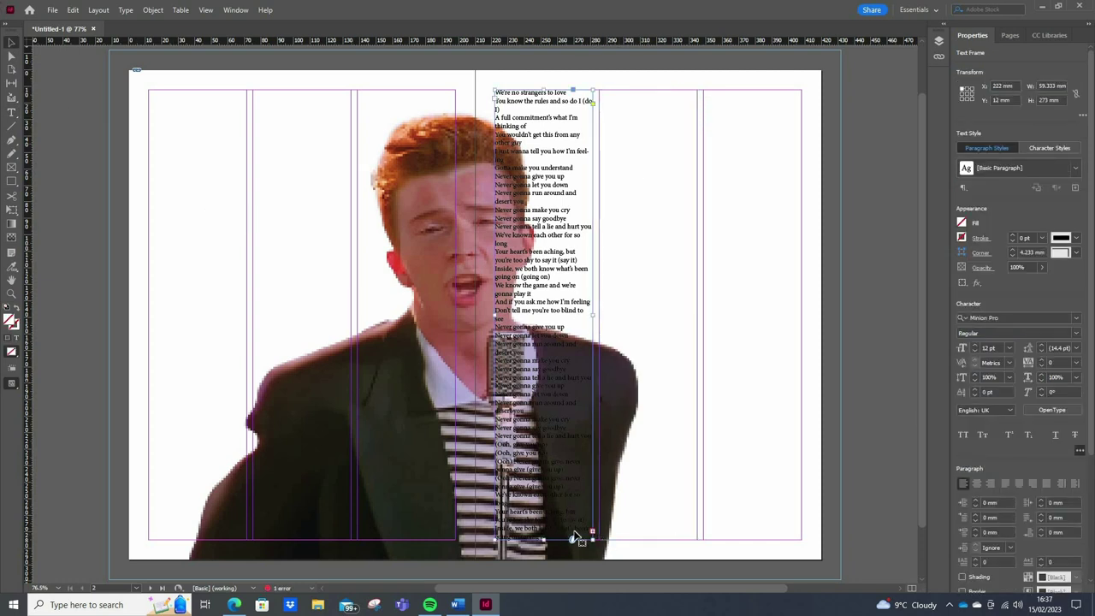
{"action": "left_click", "coordinate": [592, 534]}
{"action": "left_click", "coordinate": [698, 532]}
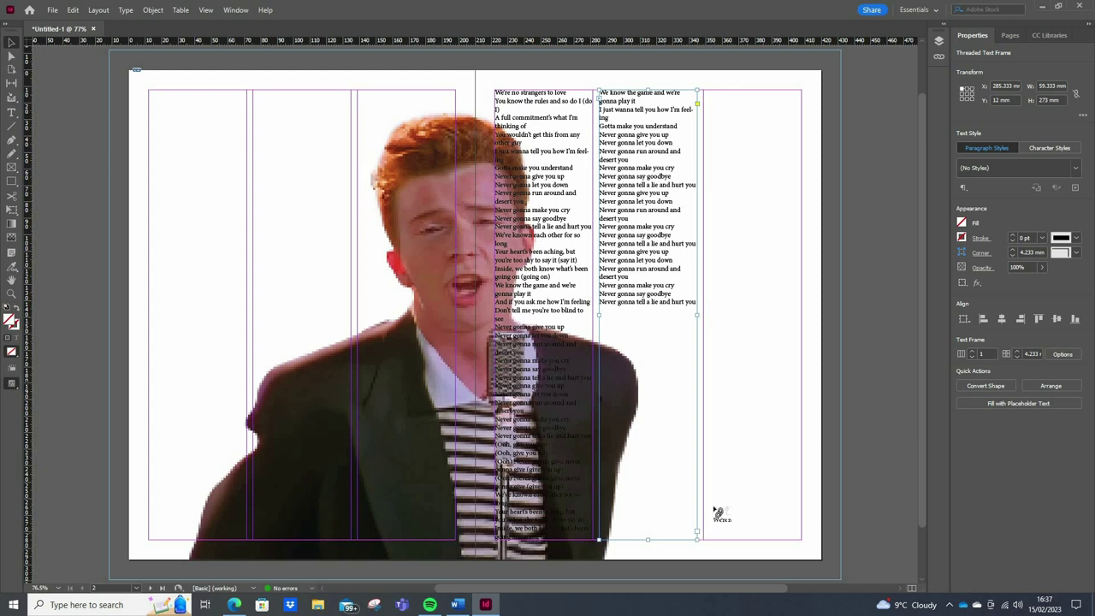
{"action": "left_click", "coordinate": [725, 248]}
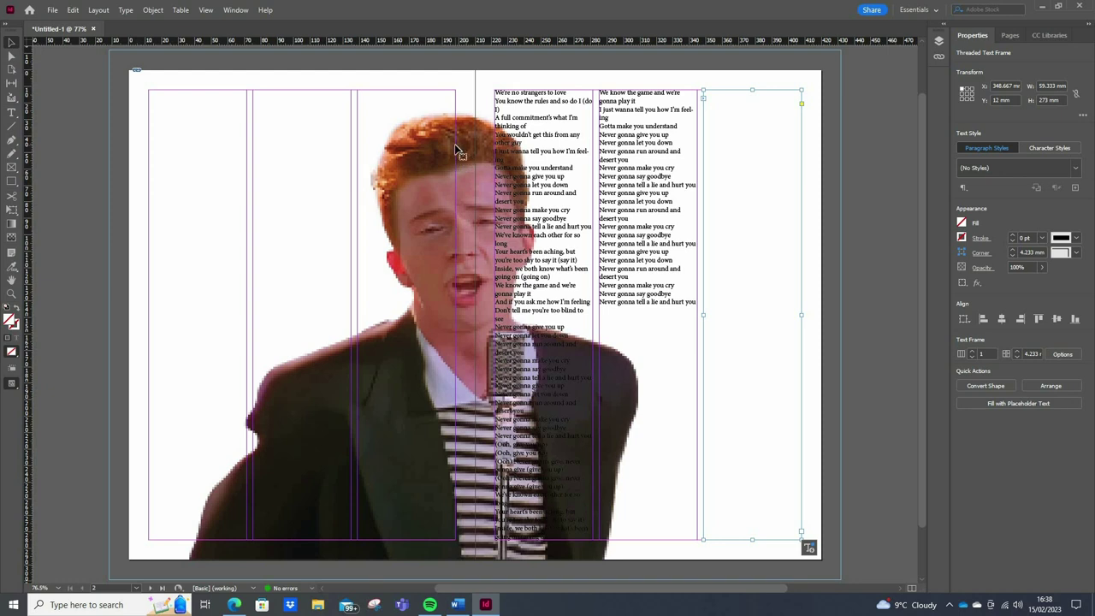
Give the singer photo a Wrap around object shape text wrap with Detect Edges contour
{"action": "left_click", "coordinate": [455, 150]}
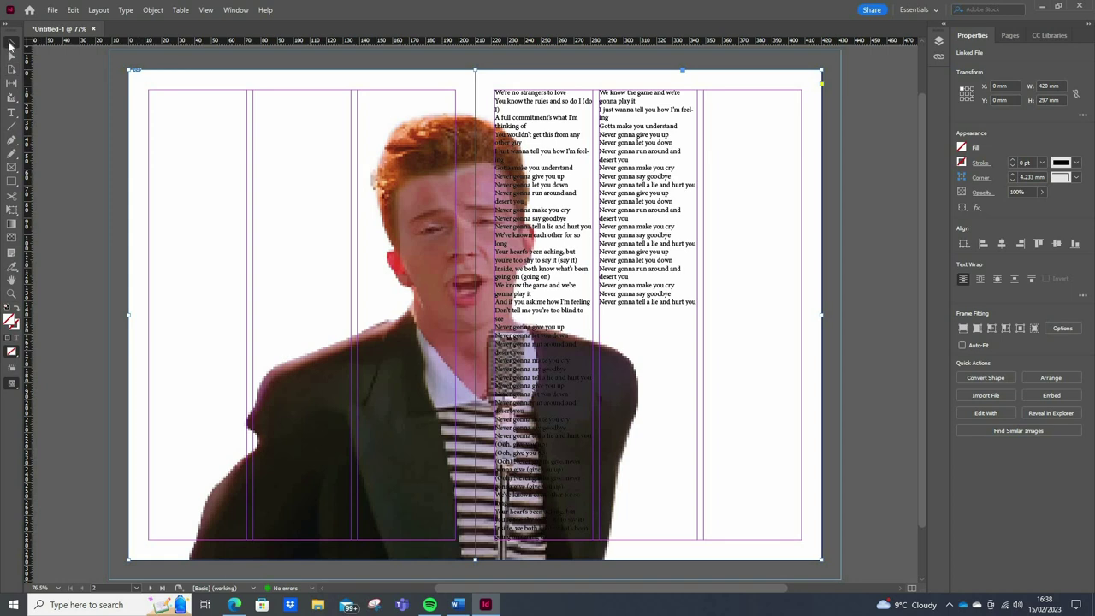
{"action": "left_click", "coordinate": [10, 47]}
{"action": "left_click", "coordinate": [234, 10]}
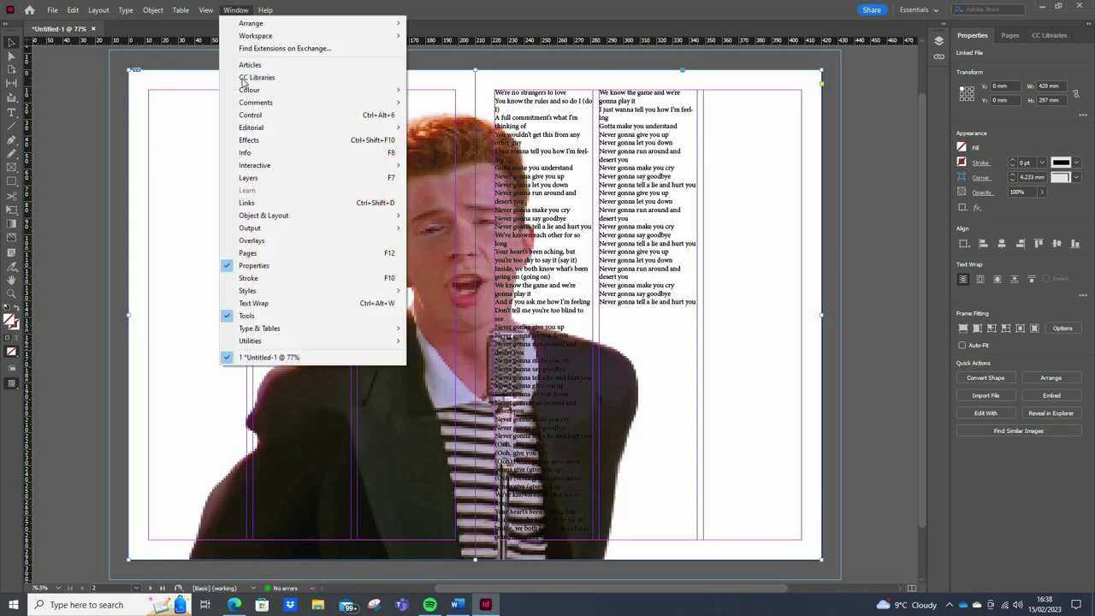
{"action": "left_click", "coordinate": [326, 306]}
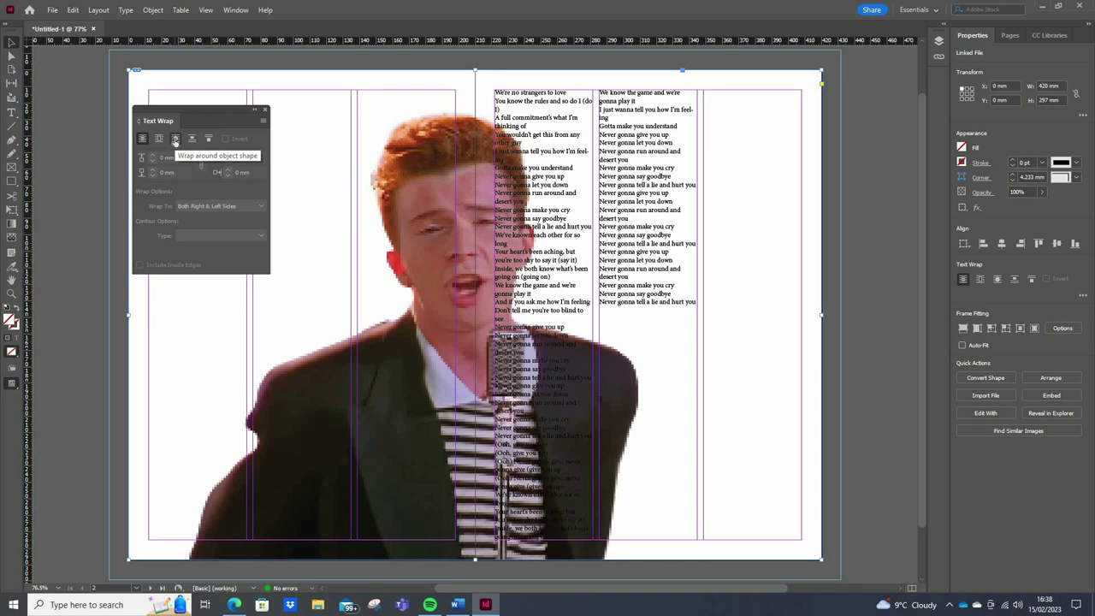
{"action": "left_click", "coordinate": [174, 140]}
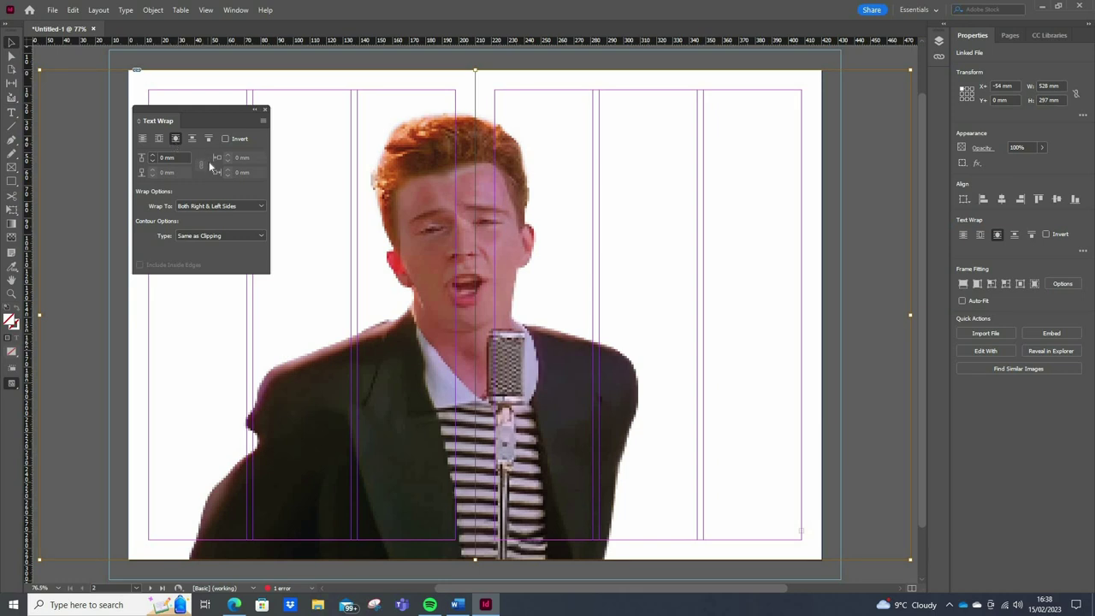
{"action": "left_click", "coordinate": [260, 236]}
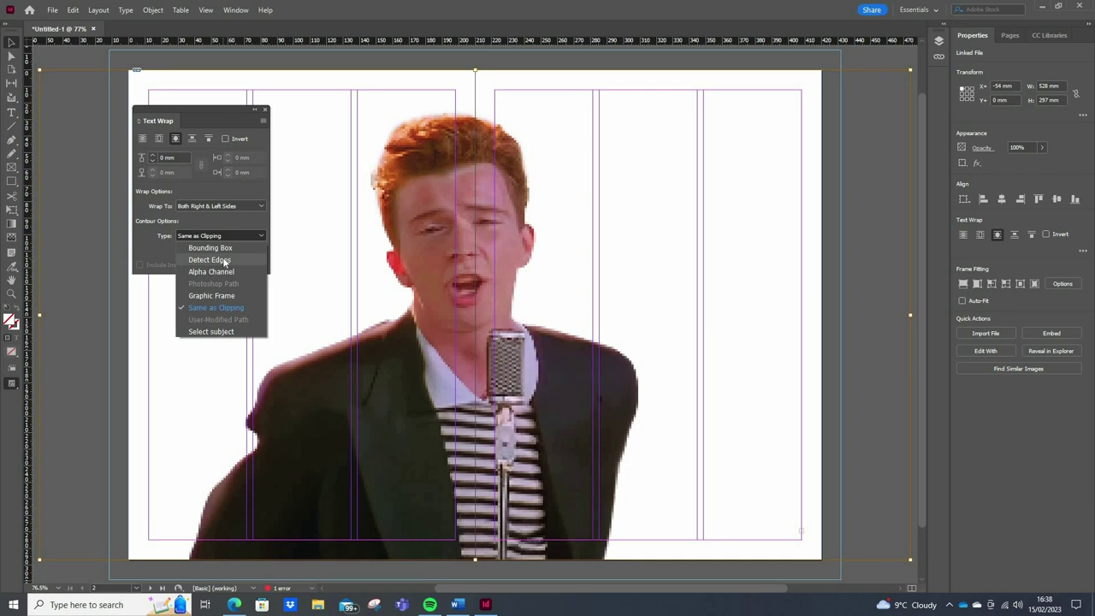
{"action": "left_click", "coordinate": [226, 260]}
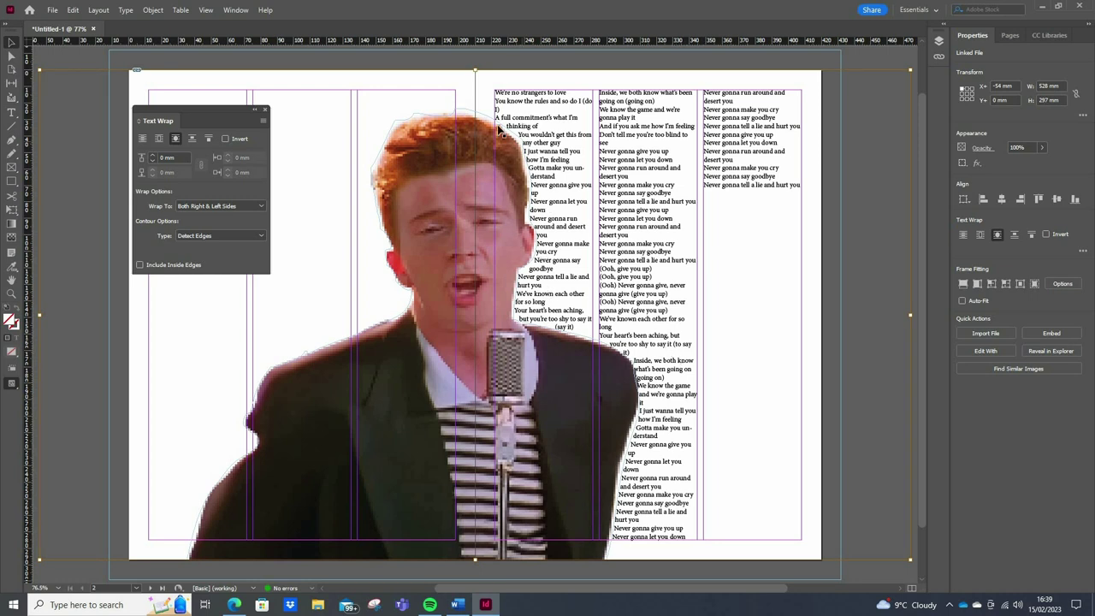
{"action": "key", "text": "ctrl+2"}
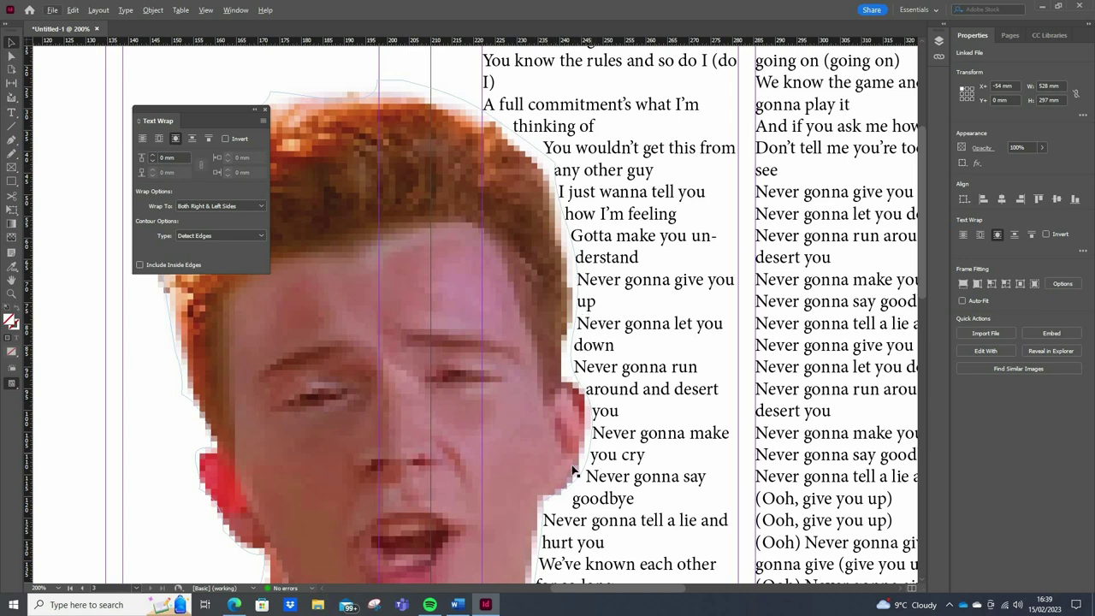
{"action": "scroll", "coordinate": [589, 428], "scroll_direction": "down", "scroll_amount": 5}
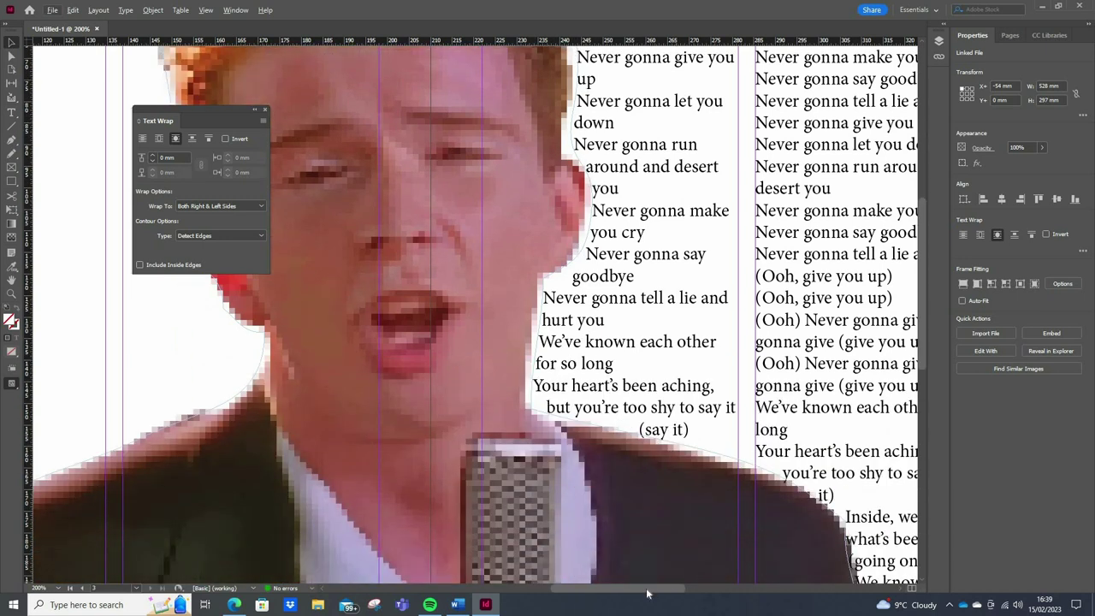
{"action": "scroll", "coordinate": [664, 501], "scroll_direction": "right", "scroll_amount": 6}
{"action": "scroll", "coordinate": [672, 489], "scroll_direction": "down", "scroll_amount": 10}
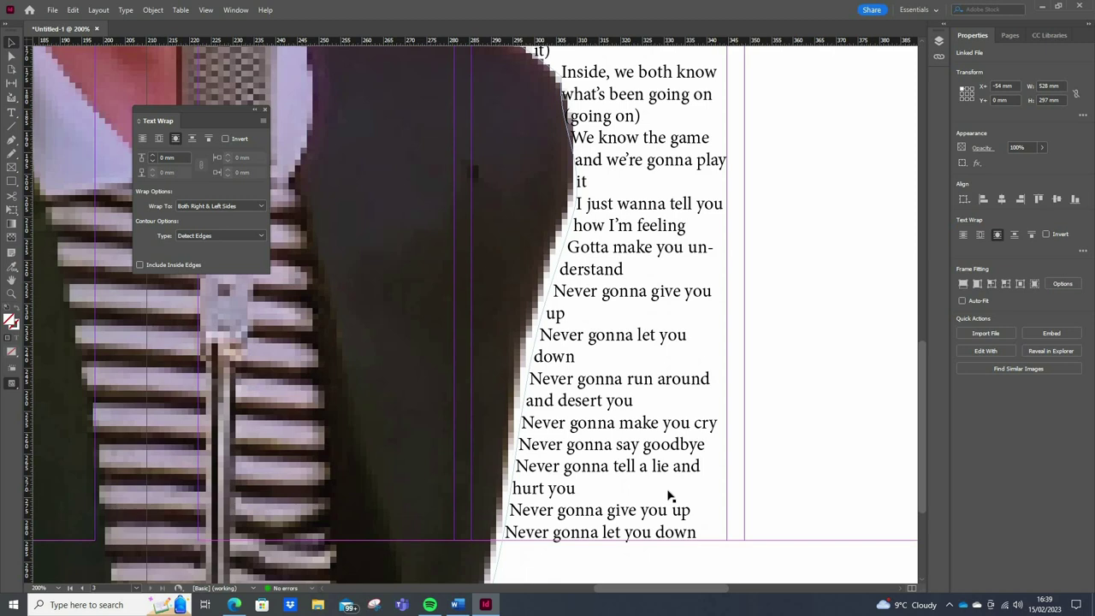
{"action": "scroll", "coordinate": [669, 488], "scroll_direction": "down", "scroll_amount": 4}
{"action": "key", "text": "ctrl+1"}
{"action": "scroll", "coordinate": [671, 484], "scroll_direction": "up", "scroll_amount": 3}
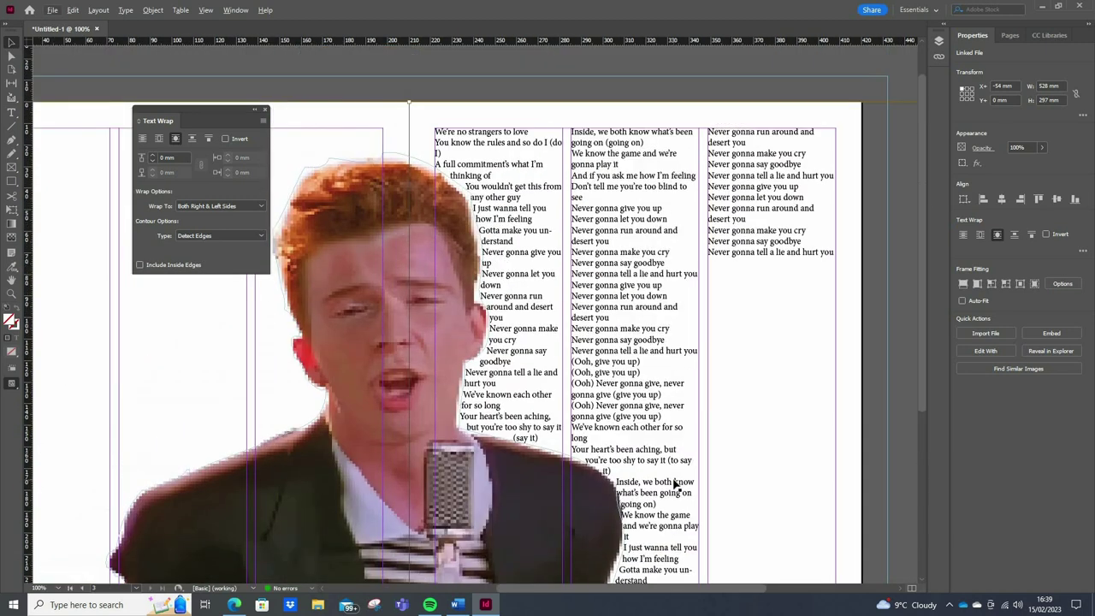
{"action": "scroll", "coordinate": [675, 485], "scroll_direction": "down", "scroll_amount": 1}
{"action": "left_click", "coordinate": [645, 89]}
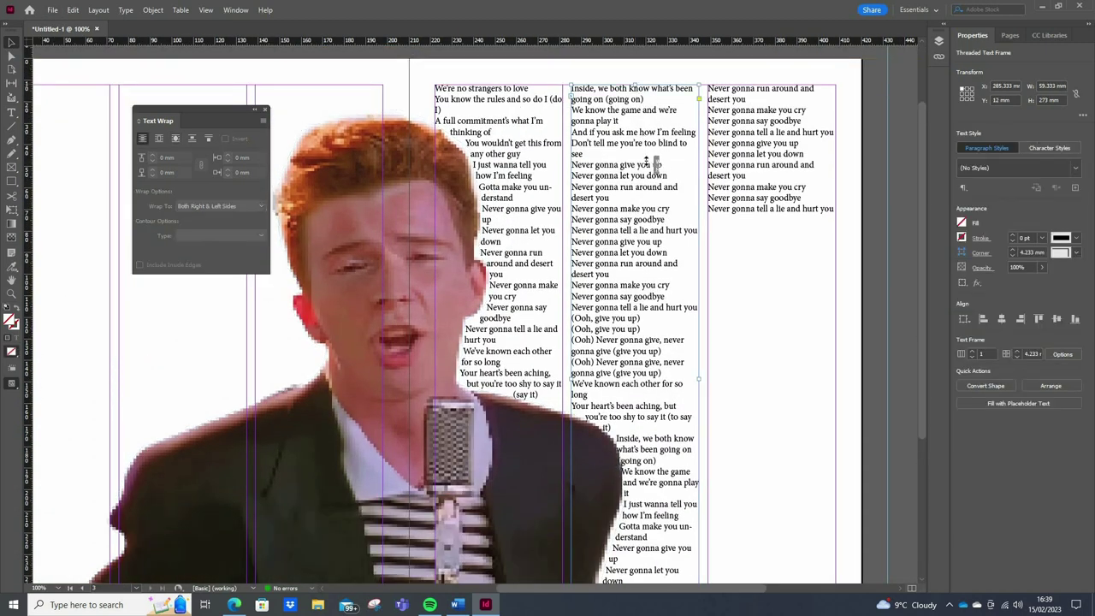
{"action": "left_click_drag", "start_coordinate": [647, 161], "coordinate": [643, 91]}
{"action": "scroll", "coordinate": [611, 438], "scroll_direction": "up", "scroll_amount": 1}
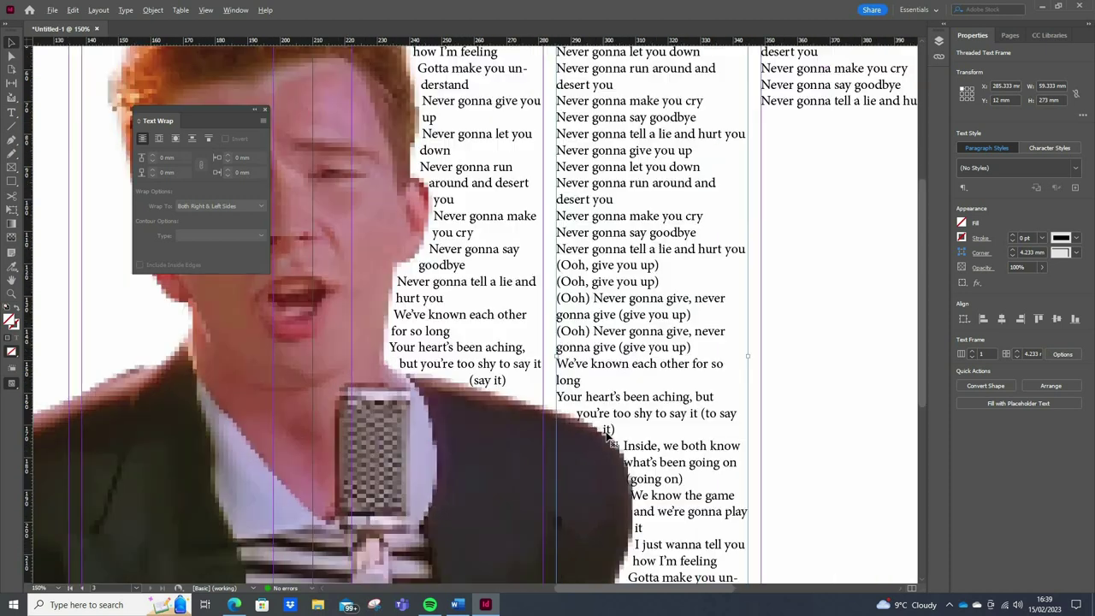
{"action": "scroll", "coordinate": [609, 436], "scroll_direction": "up", "scroll_amount": 1}
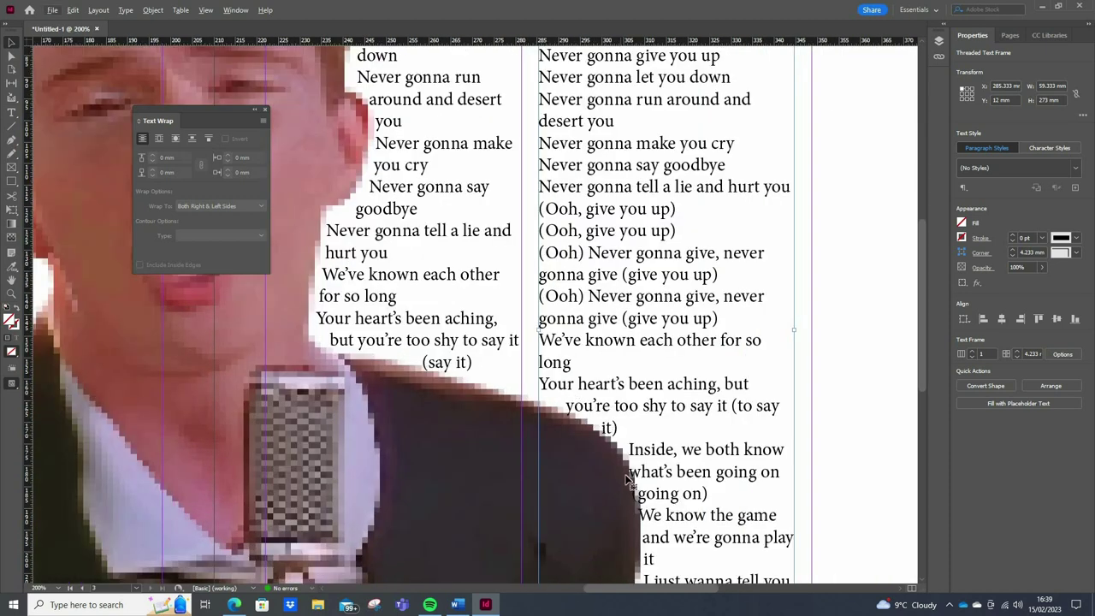
{"action": "scroll", "coordinate": [638, 385], "scroll_direction": "down", "scroll_amount": 2}
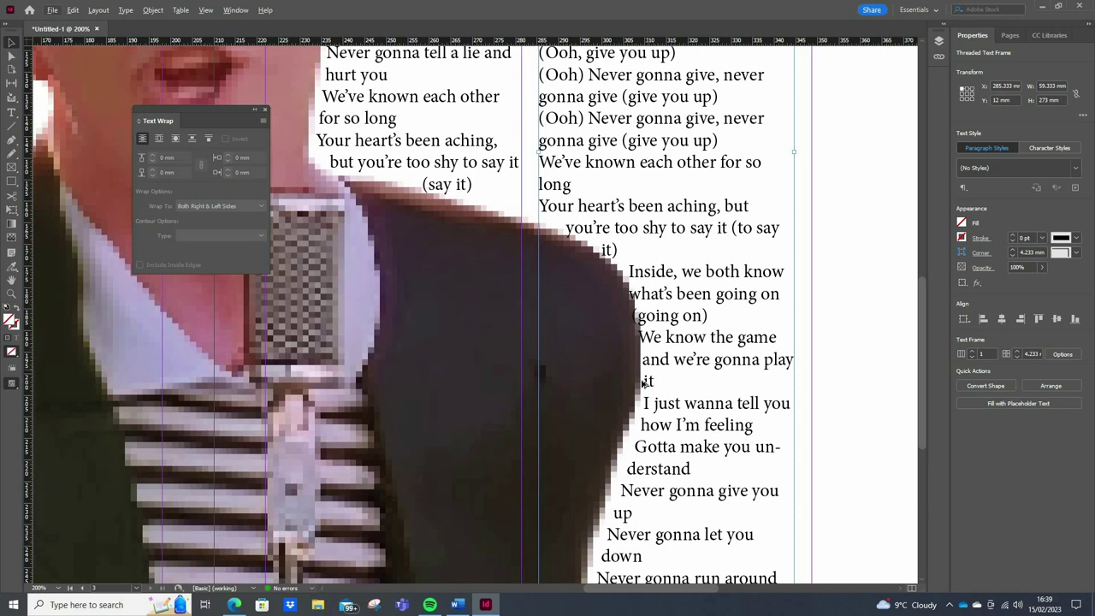
{"action": "scroll", "coordinate": [643, 384], "scroll_direction": "down", "scroll_amount": 2}
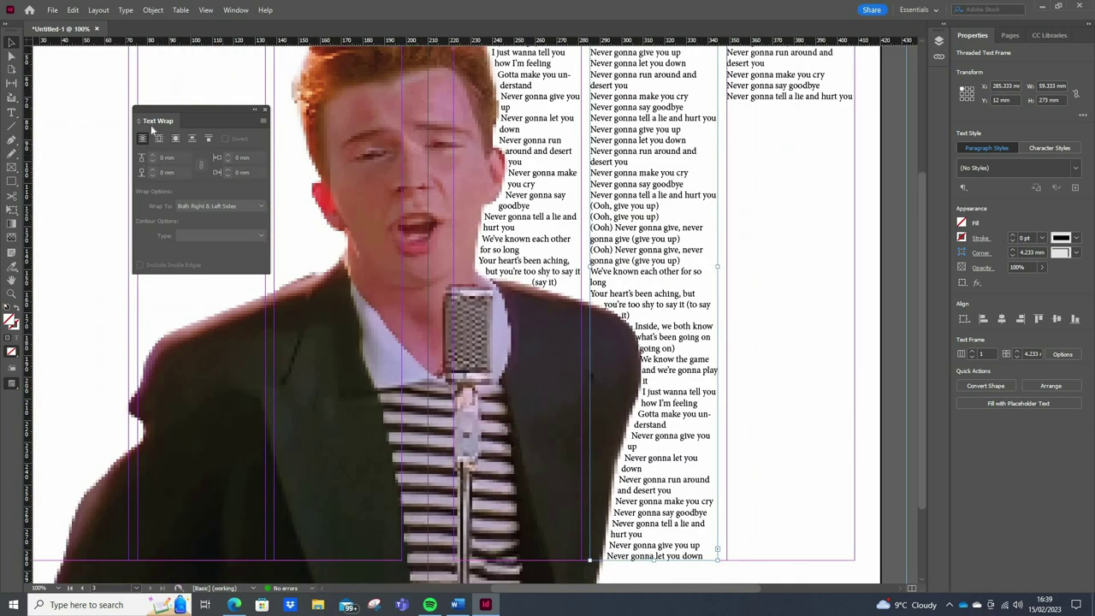
Step the singer photo's wrap offset up to 3 mm, then back down to 2 mm
{"action": "scroll", "coordinate": [464, 213], "scroll_direction": "down", "scroll_amount": 4}
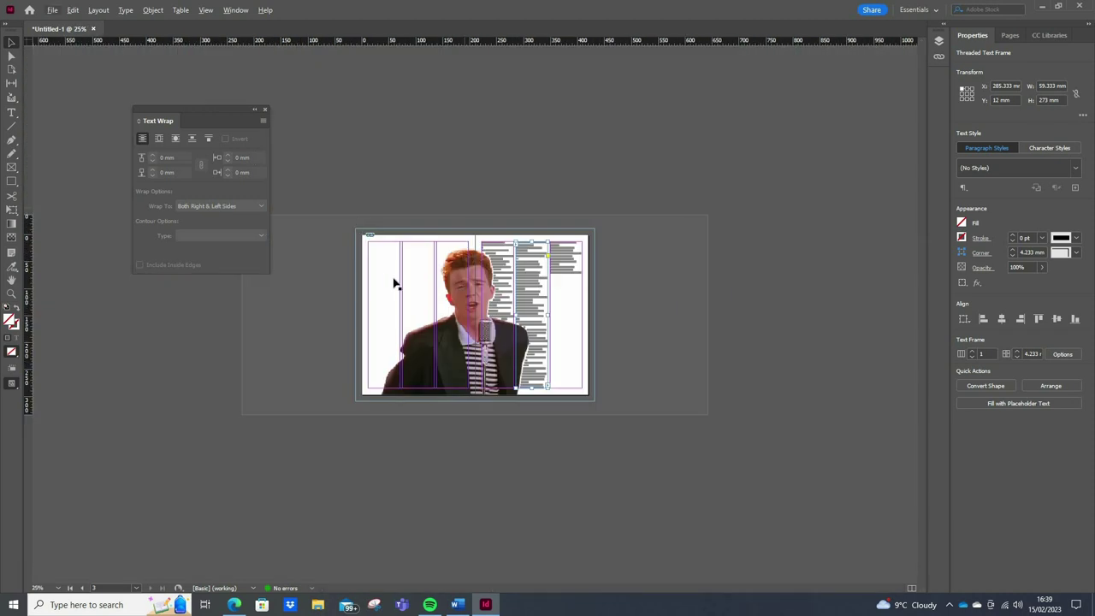
{"action": "left_click", "coordinate": [513, 322]}
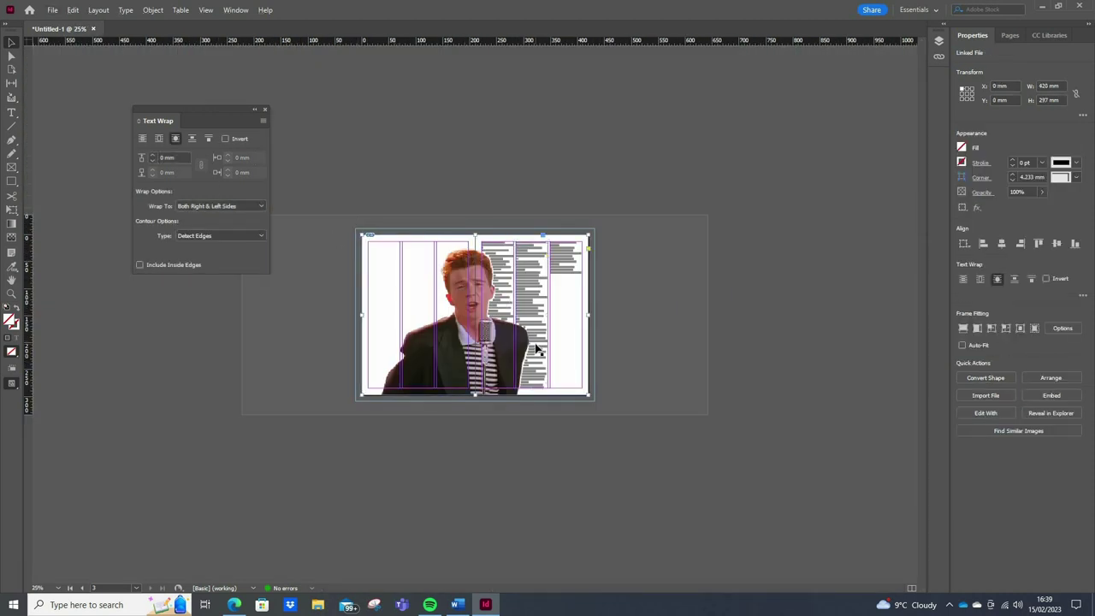
{"action": "scroll", "coordinate": [537, 349], "scroll_direction": "up", "scroll_amount": 2}
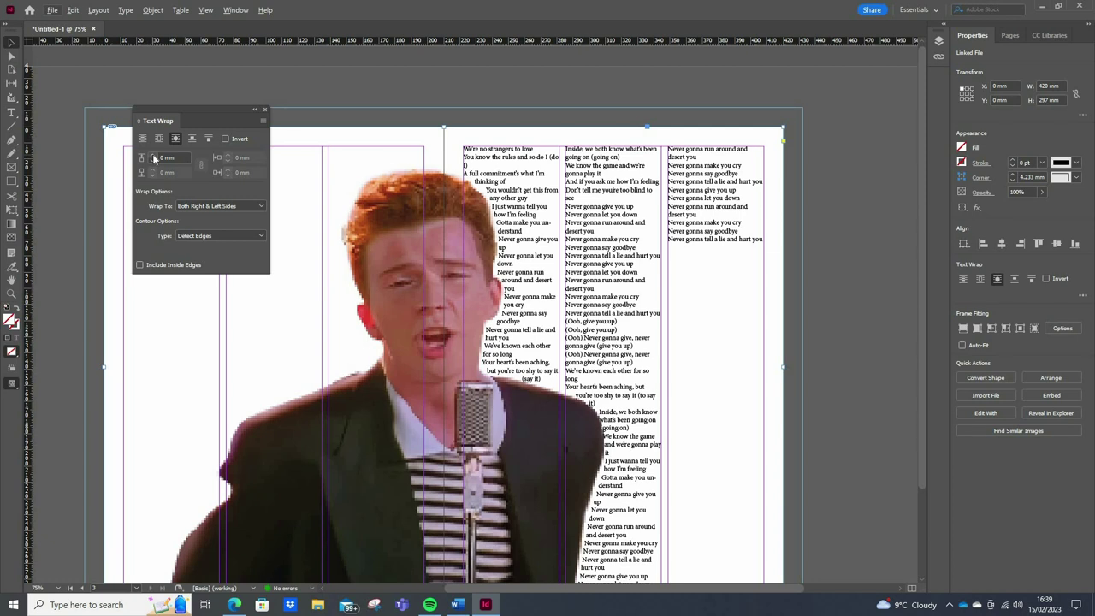
{"action": "left_click", "coordinate": [153, 156]}
{"action": "left_click", "coordinate": [153, 156]}
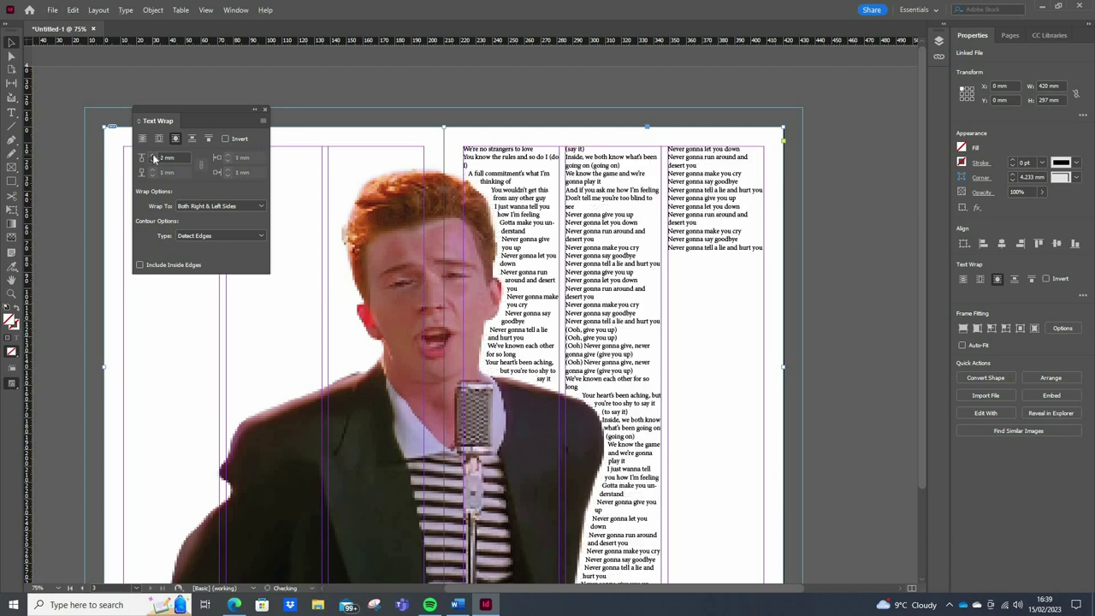
{"action": "left_click", "coordinate": [153, 157]}
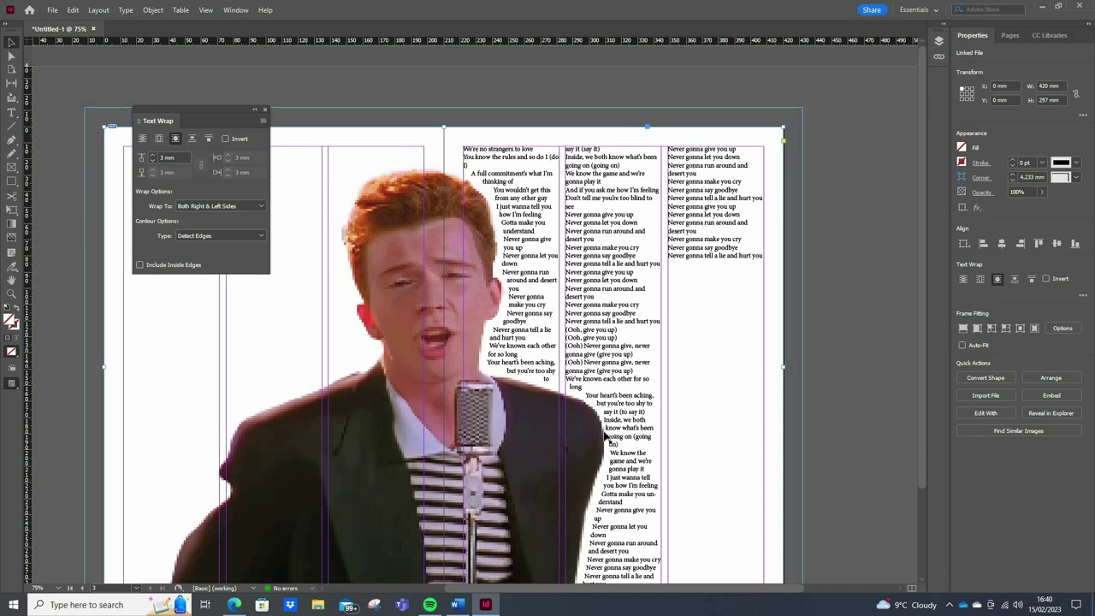
{"action": "scroll", "coordinate": [609, 471], "scroll_direction": "down", "scroll_amount": 2}
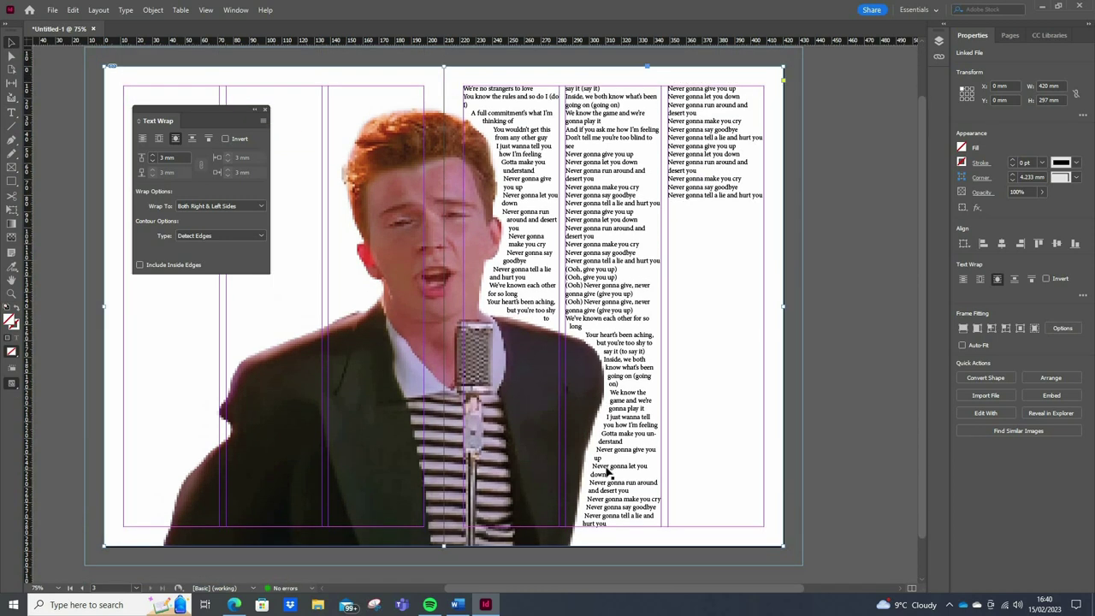
{"action": "left_click", "coordinate": [153, 162]}
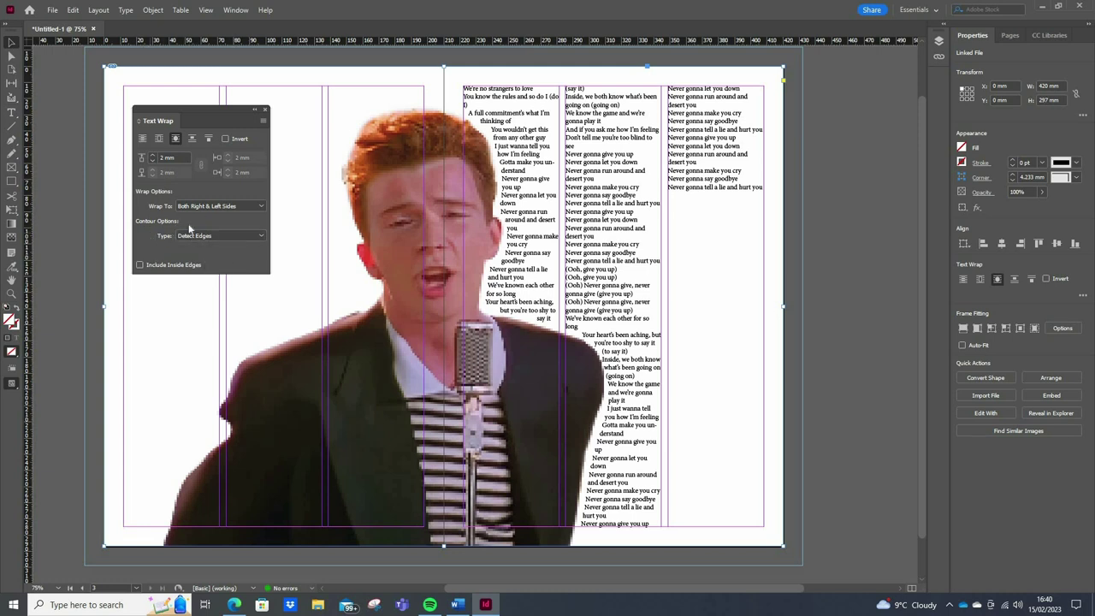
{"action": "left_click", "coordinate": [260, 239]}
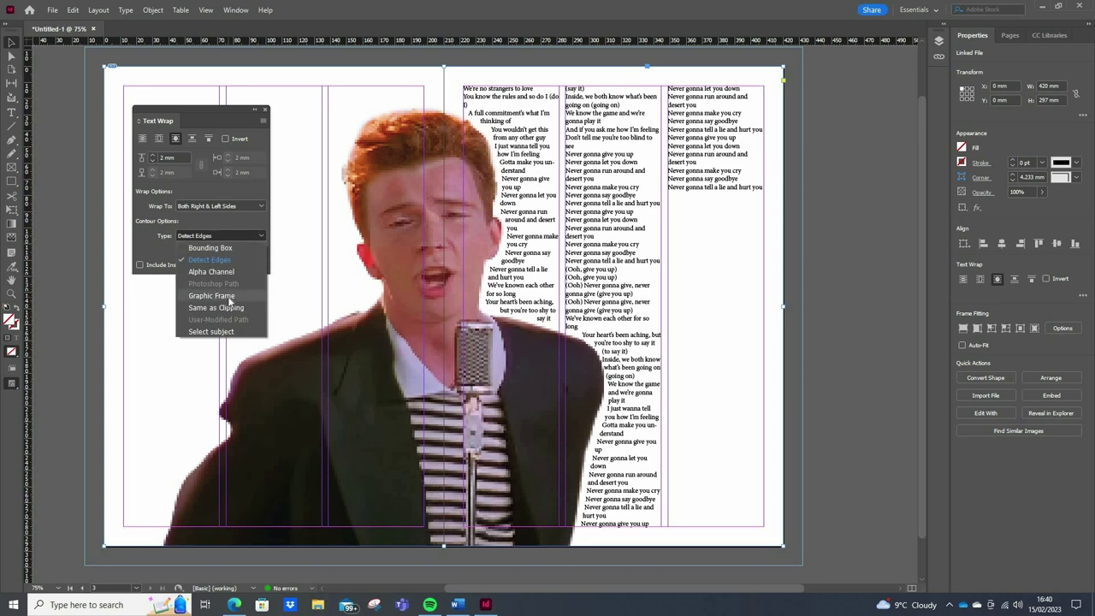
{"action": "left_click", "coordinate": [227, 295]}
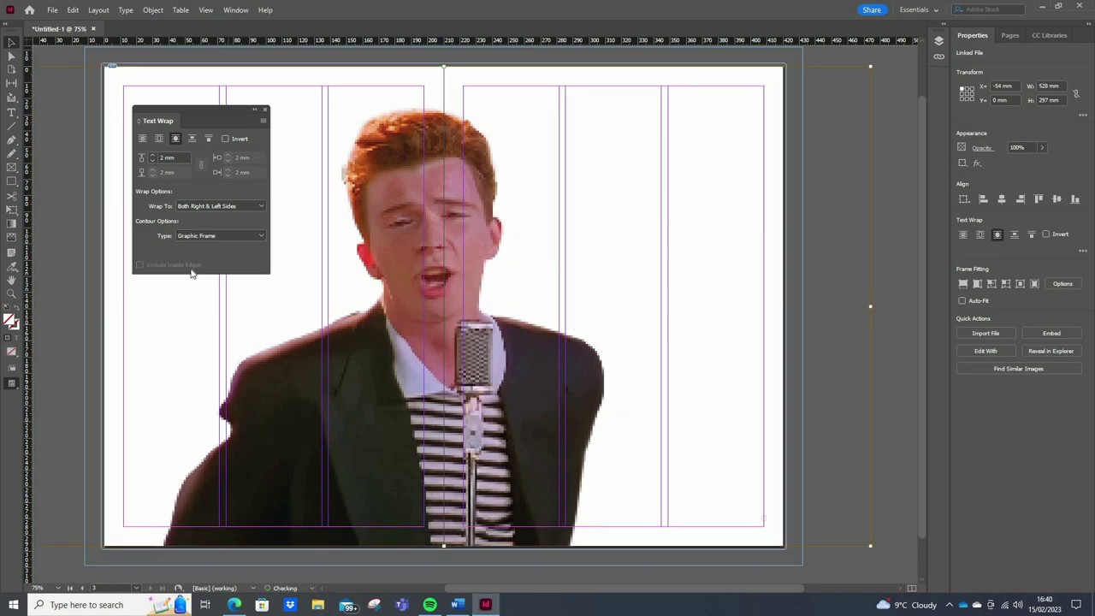
{"action": "left_click", "coordinate": [216, 234]}
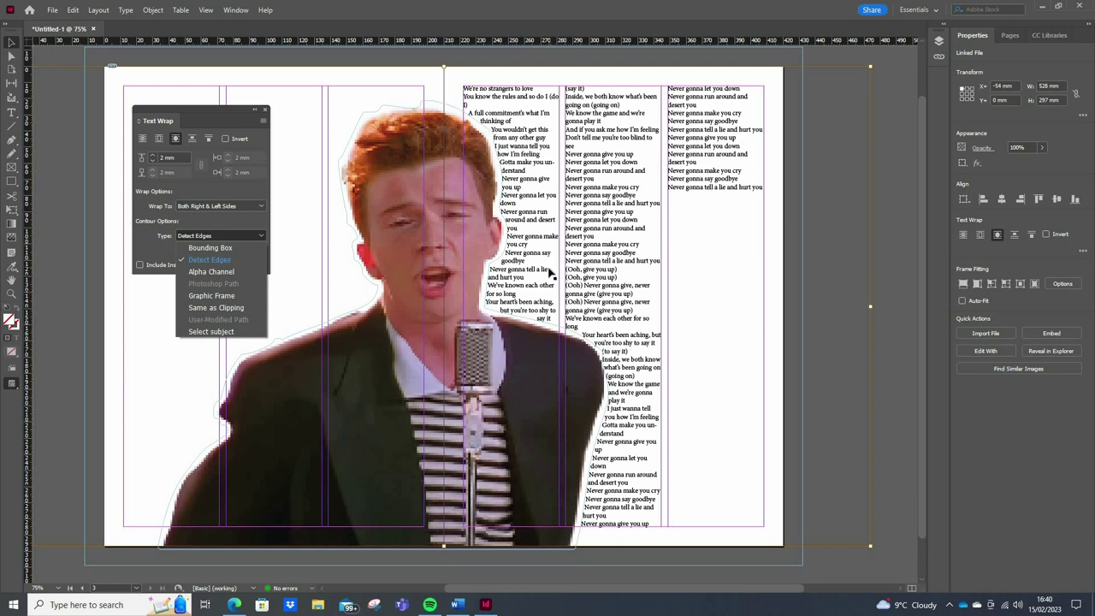
{"action": "left_click", "coordinate": [260, 226]}
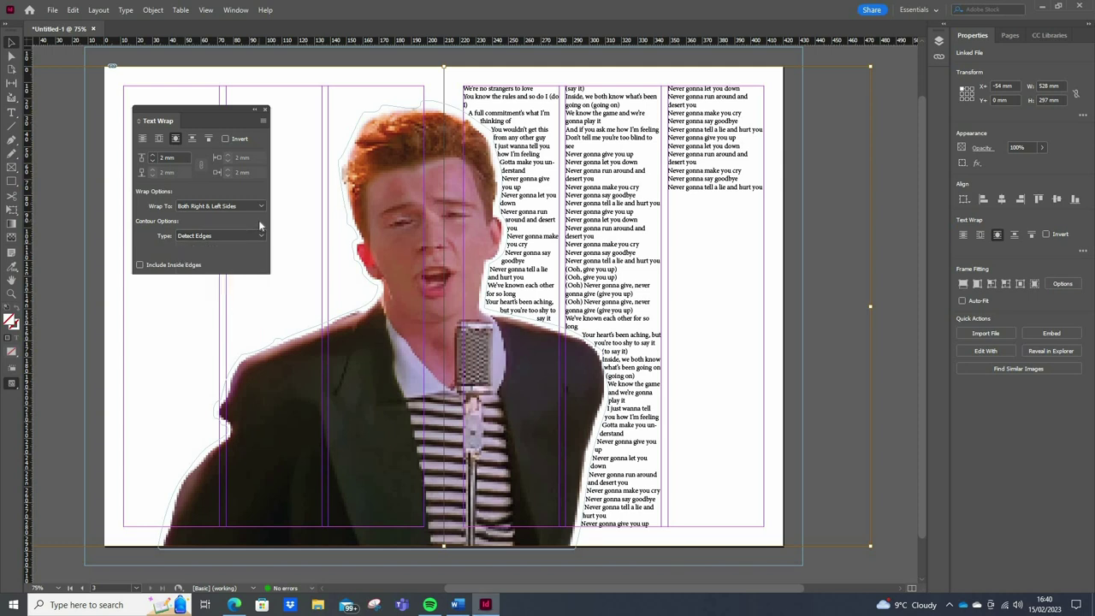
Close the Text Wrap panel and delete the full-page singer photo
{"action": "left_click", "coordinate": [266, 112]}
{"action": "left_click", "coordinate": [158, 99]}
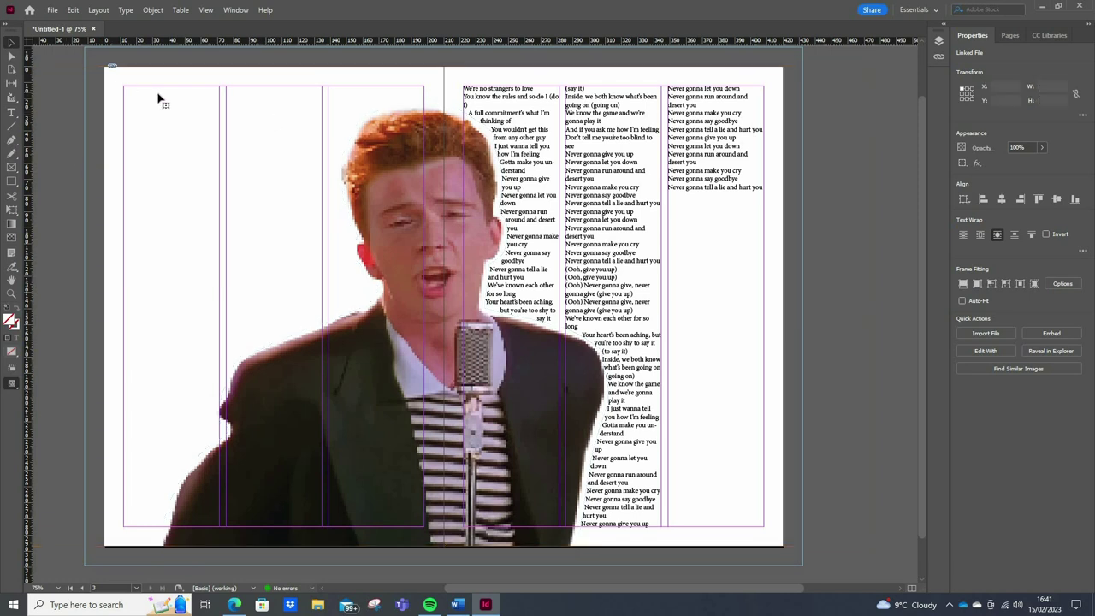
{"action": "left_click", "coordinate": [158, 99]}
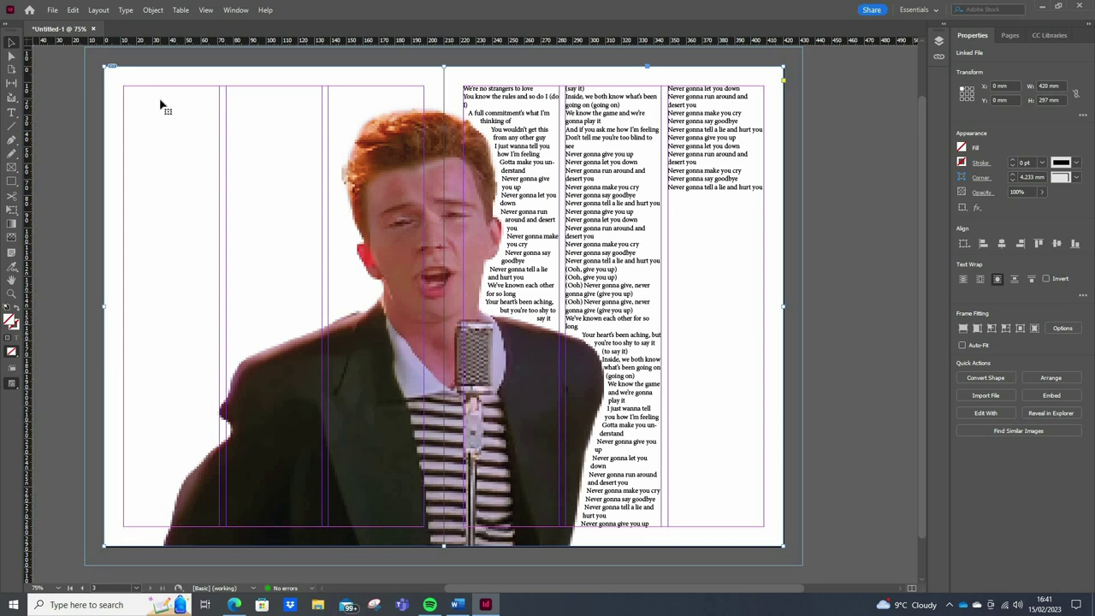
{"action": "key", "text": "Delete"}
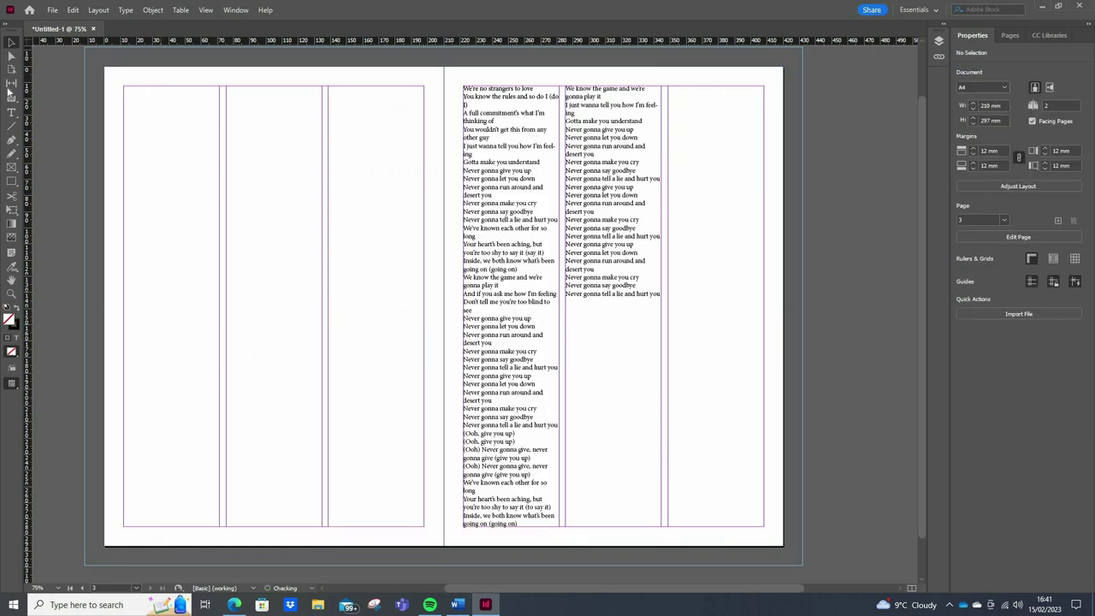
Draw an empty rectangle frame covering the whole spread and open the File menu
{"action": "left_click", "coordinate": [12, 166]}
{"action": "left_click_drag", "start_coordinate": [104, 70], "coordinate": [783, 546]}
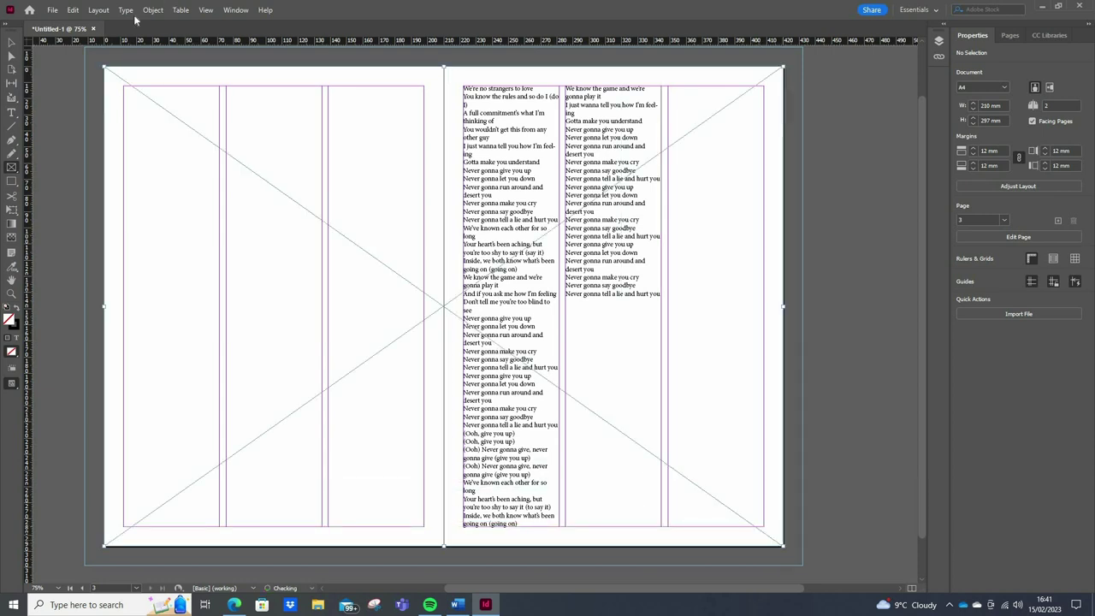
{"action": "left_click", "coordinate": [51, 10]}
Place Image 1 from the Desktop into the new spread-wide frame
{"action": "left_click", "coordinate": [137, 171]}
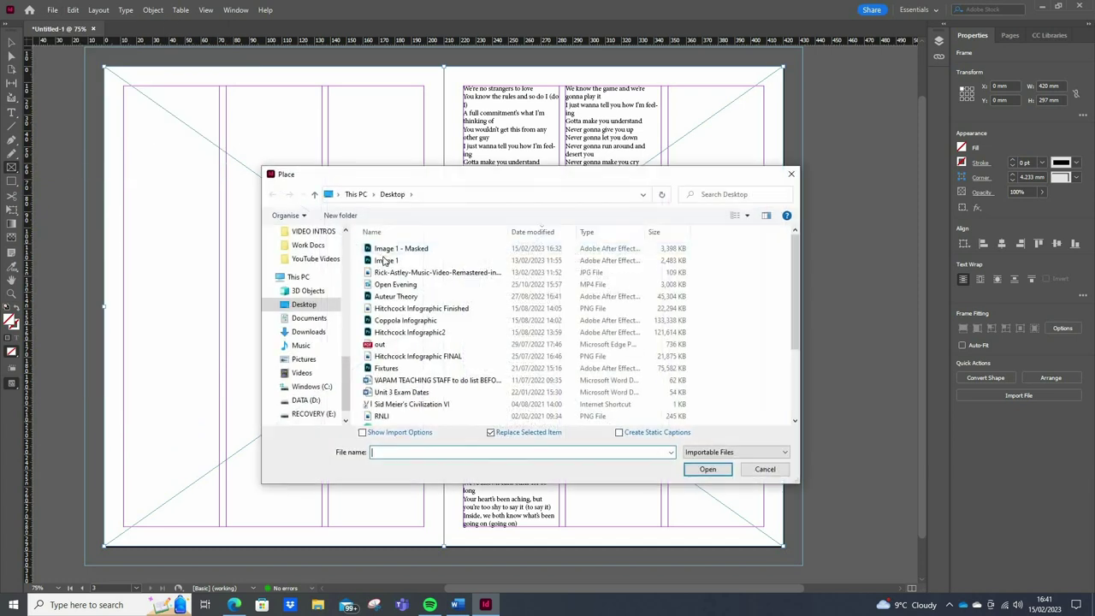
{"action": "left_click", "coordinate": [387, 260]}
{"action": "left_click", "coordinate": [706, 469]}
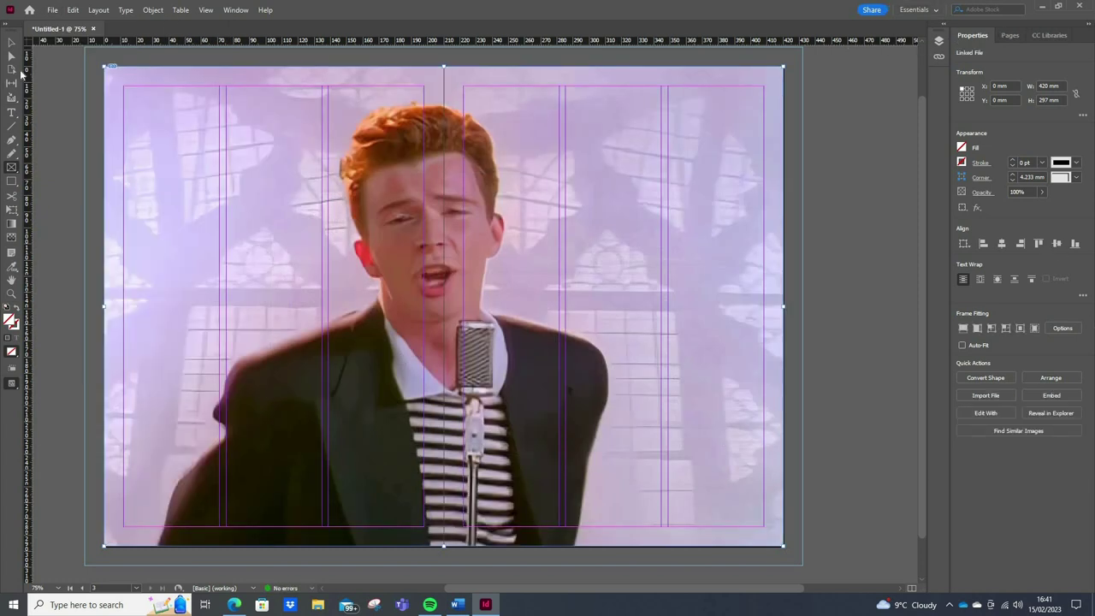
Send the background photo to the back, behind the lyrics
{"action": "left_click", "coordinate": [11, 42]}
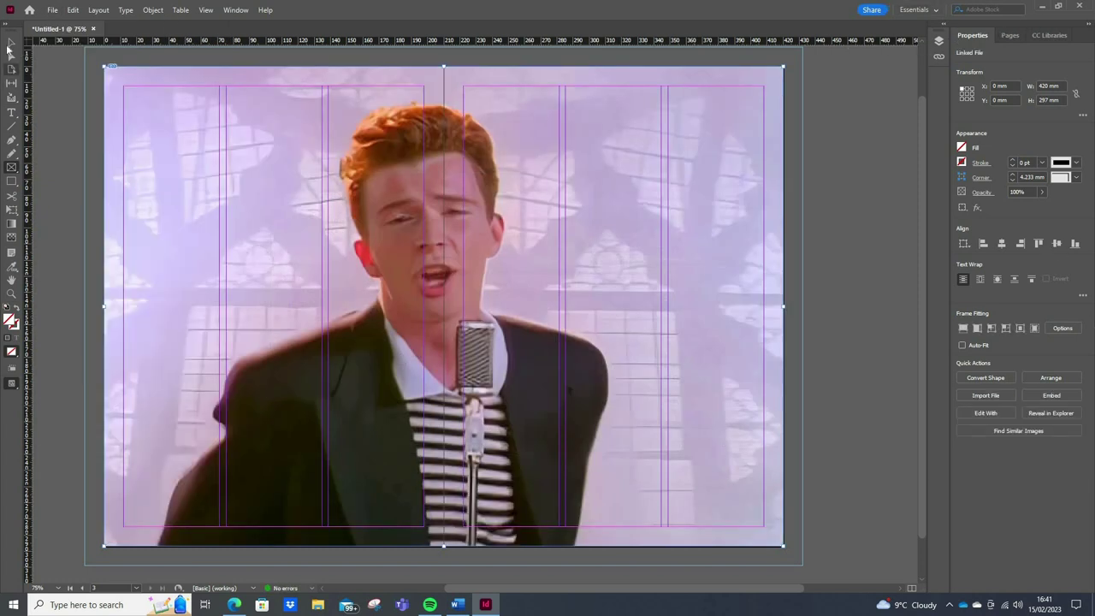
{"action": "right_click", "coordinate": [149, 80]}
{"action": "mouse_move", "coordinate": [220, 192]}
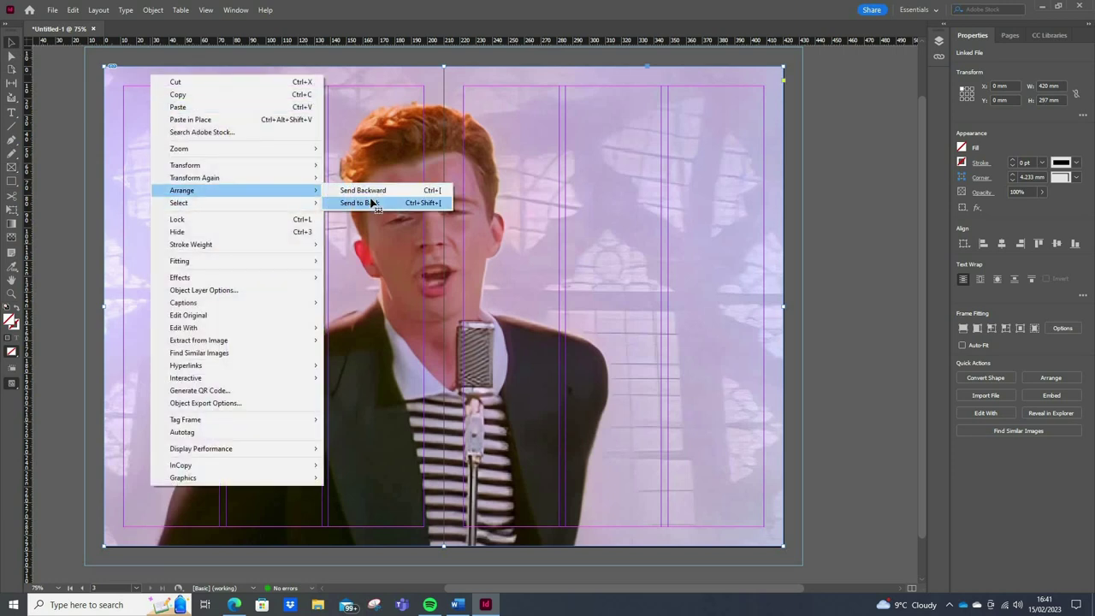
{"action": "left_click", "coordinate": [371, 202]}
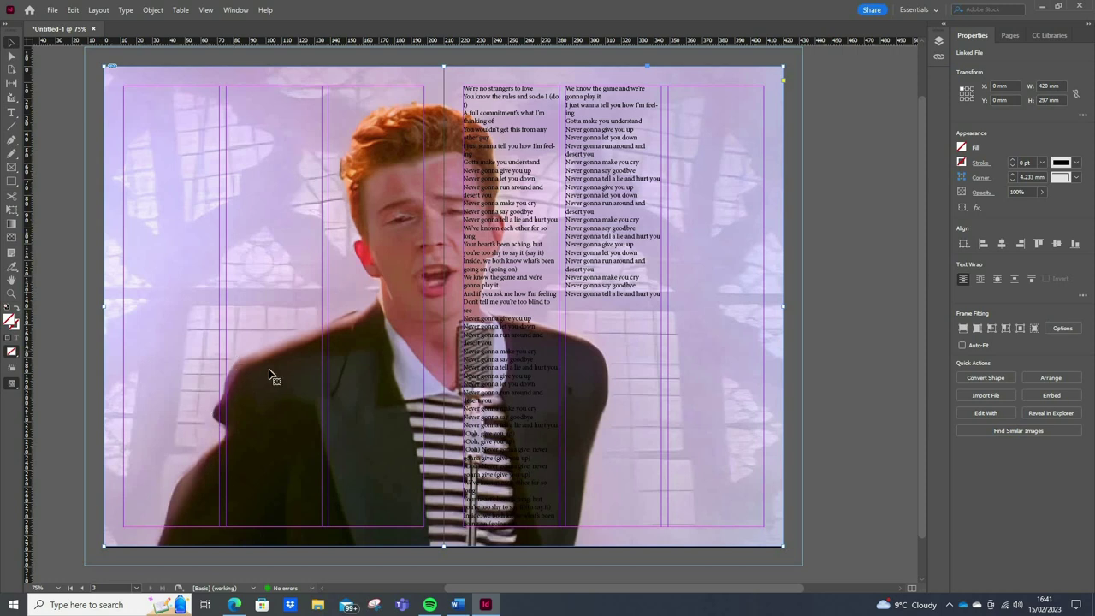
Pick the Pen tool from the pencil tool group
{"action": "left_click", "coordinate": [11, 152]}
{"action": "left_click", "coordinate": [11, 141]}
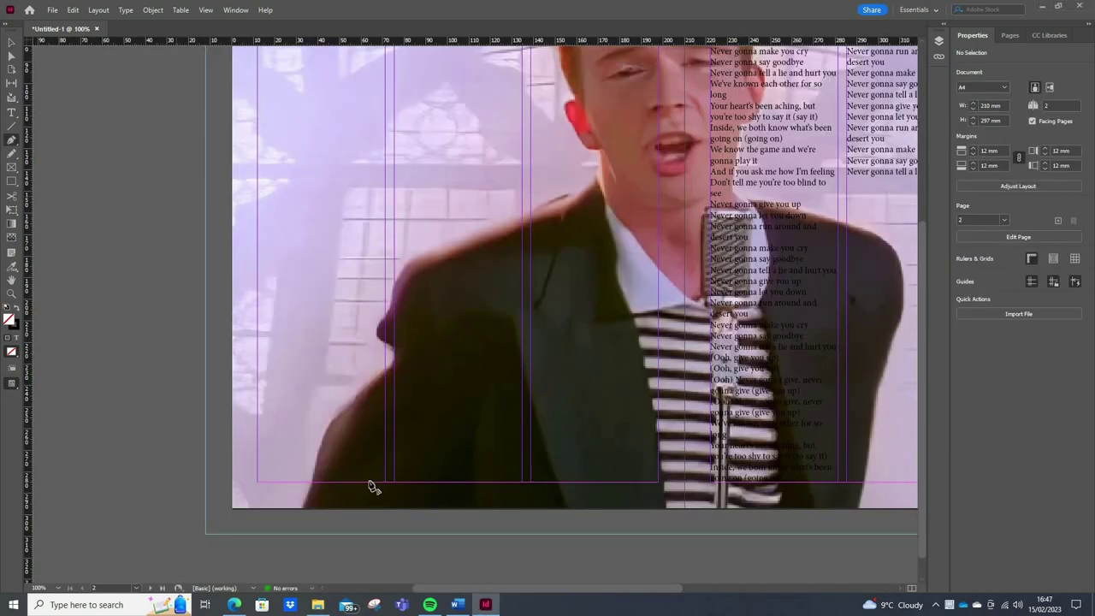
Start the pen path at the page bottom and trace up the arm and shoulder to the ear
{"action": "left_click", "coordinate": [291, 509]}
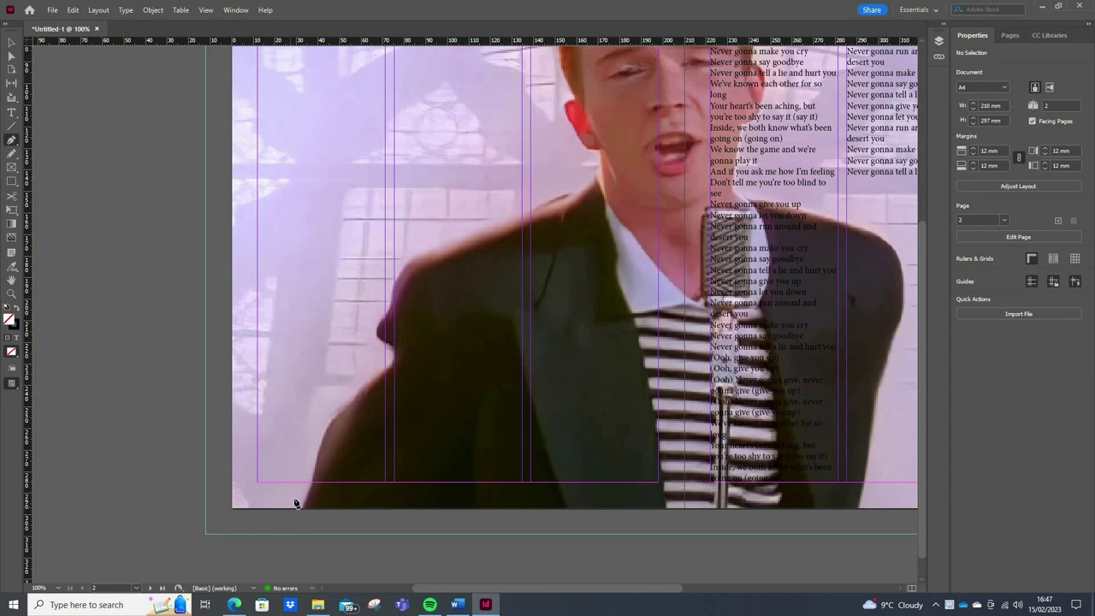
{"action": "left_click", "coordinate": [305, 454]}
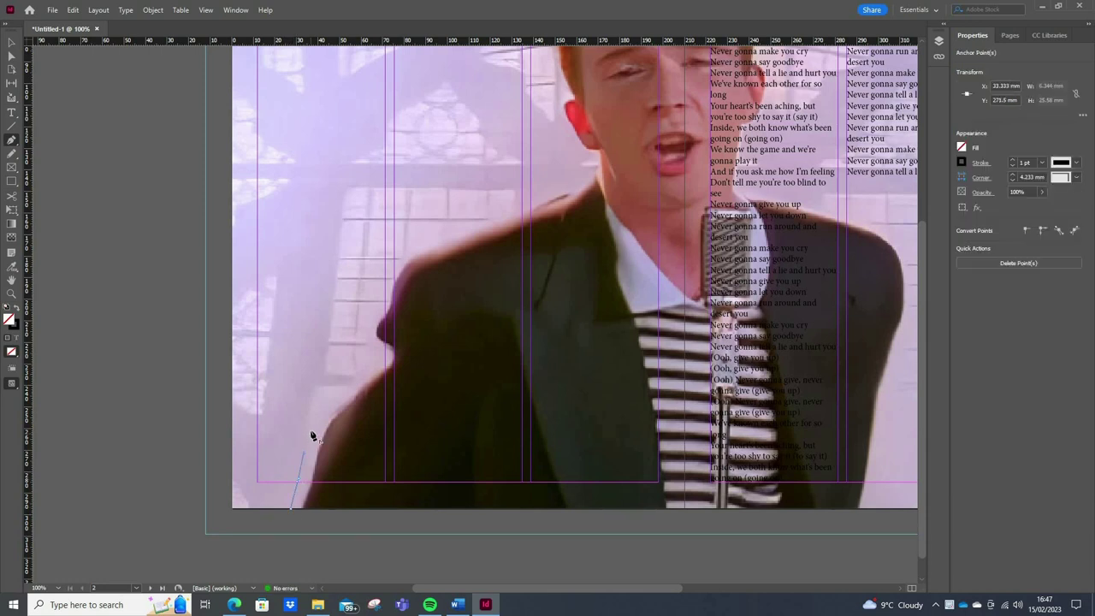
{"action": "left_click", "coordinate": [310, 430]}
{"action": "left_click", "coordinate": [344, 396]}
{"action": "left_click", "coordinate": [357, 376]}
{"action": "left_click", "coordinate": [371, 354]}
{"action": "left_click", "coordinate": [368, 328]}
{"action": "left_click", "coordinate": [385, 278]}
{"action": "left_click", "coordinate": [404, 250]}
{"action": "left_click", "coordinate": [440, 231]}
{"action": "left_click", "coordinate": [479, 217]}
{"action": "left_click", "coordinate": [520, 203]}
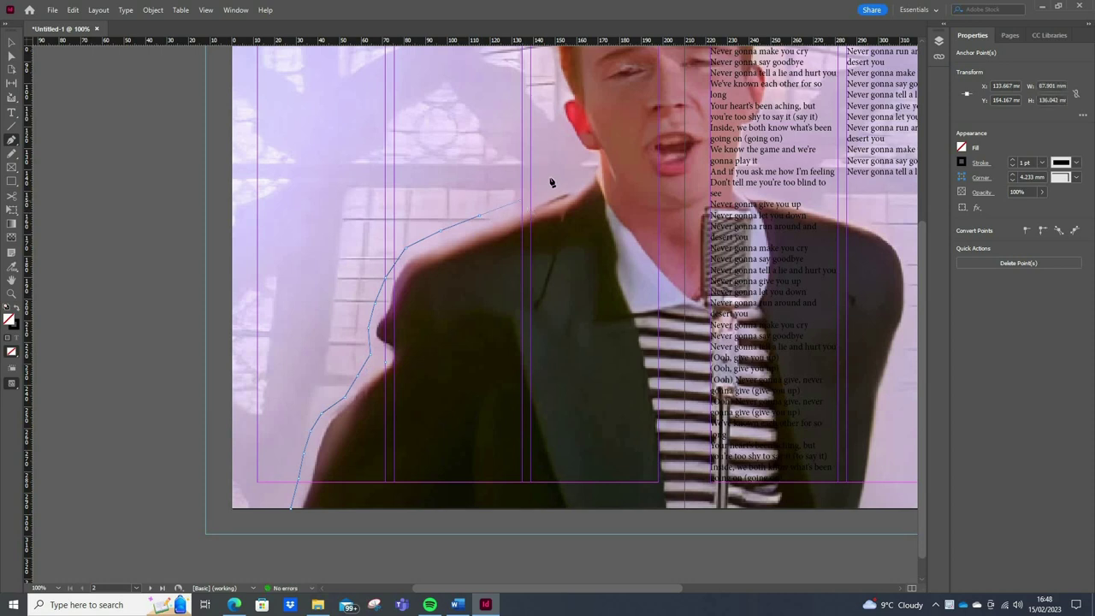
{"action": "left_click", "coordinate": [572, 177]}
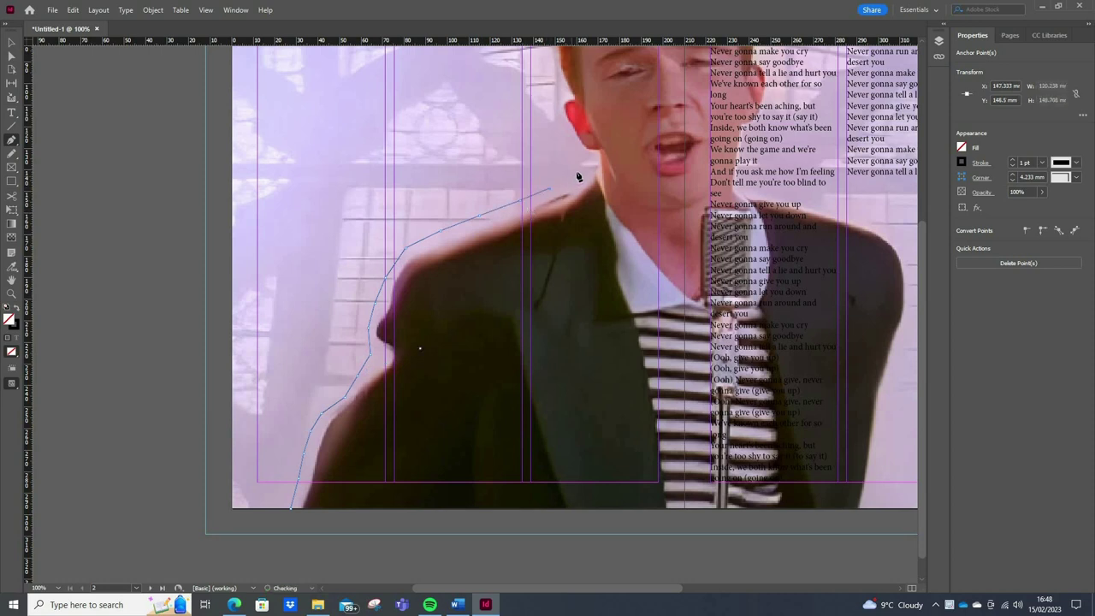
{"action": "left_click", "coordinate": [578, 151]}
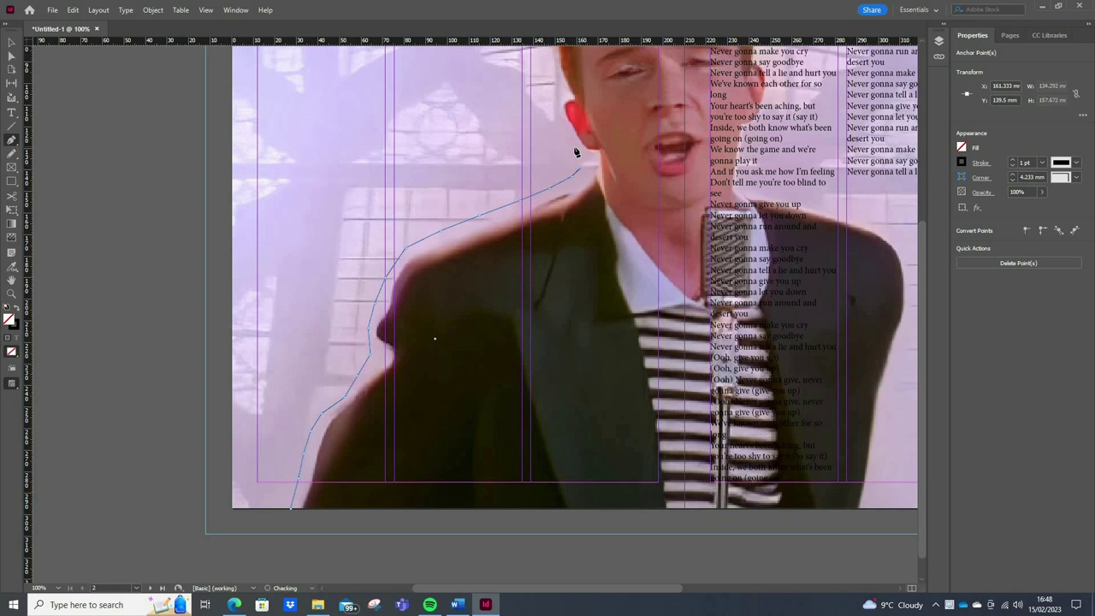
{"action": "left_click", "coordinate": [553, 110]}
Continue the path up the side of his head and across the top of his hair
{"action": "scroll", "coordinate": [554, 220], "scroll_direction": "up", "scroll_amount": 3}
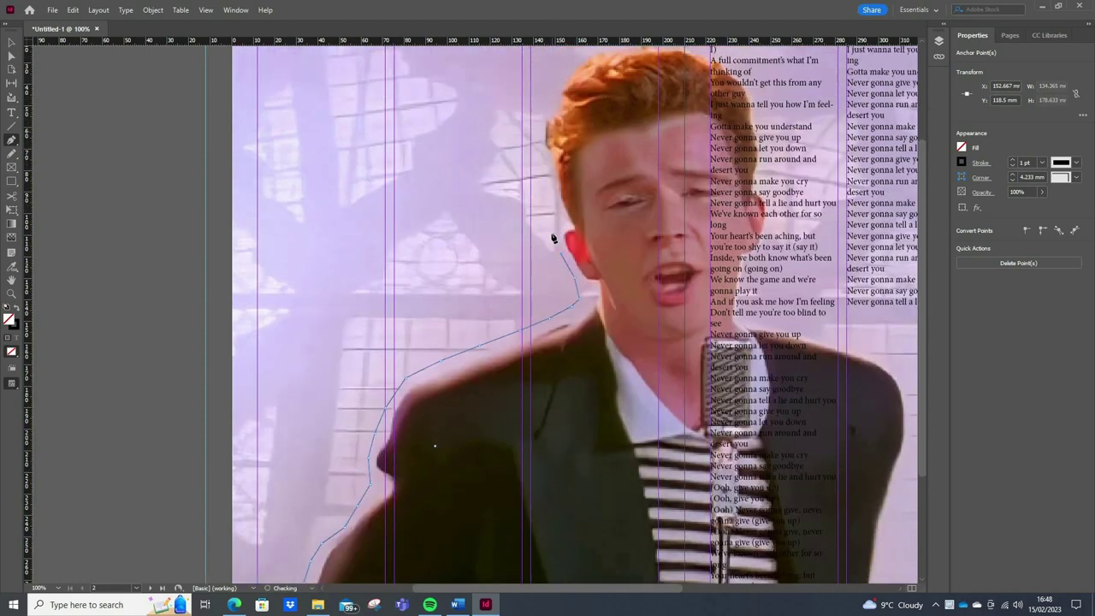
{"action": "left_click", "coordinate": [551, 237]}
{"action": "left_click", "coordinate": [547, 201]}
{"action": "left_click", "coordinate": [542, 162]}
{"action": "left_click", "coordinate": [538, 129]}
{"action": "scroll", "coordinate": [555, 67], "scroll_direction": "up", "scroll_amount": 3}
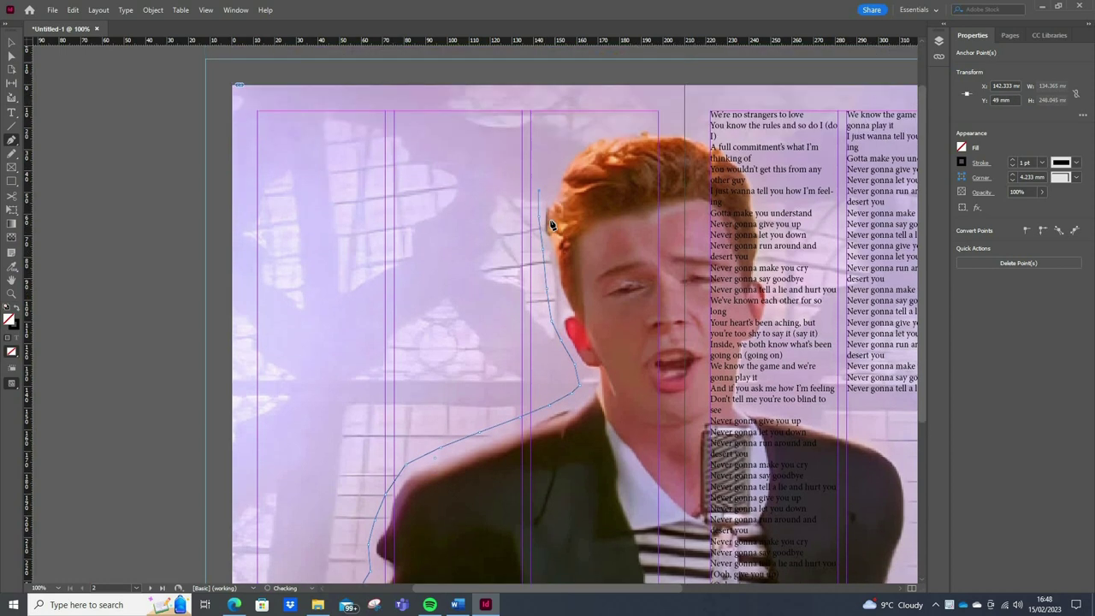
{"action": "left_click", "coordinate": [553, 207]}
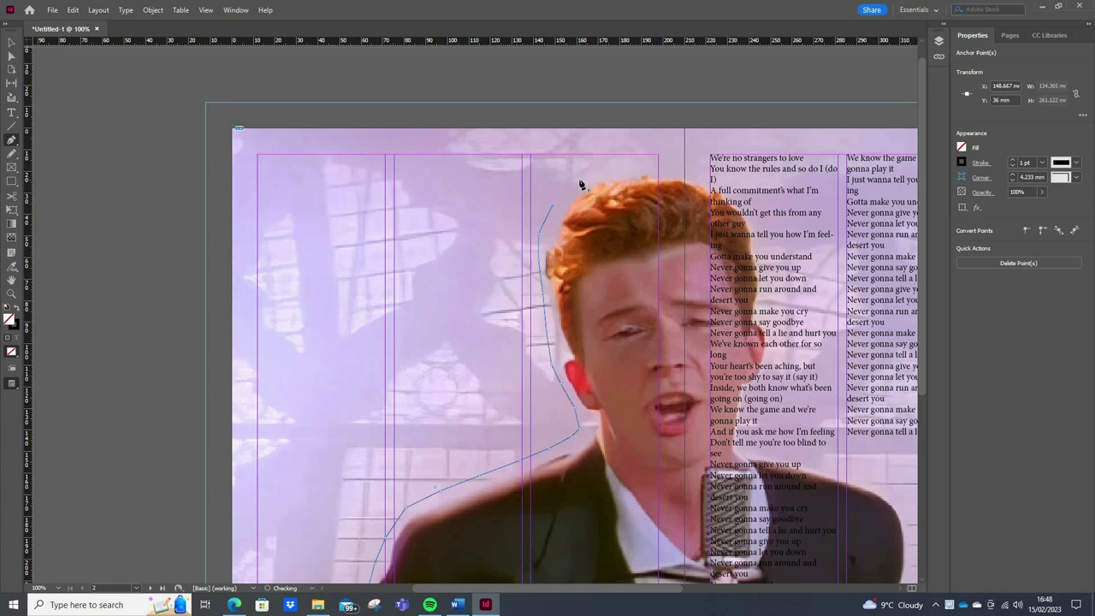
{"action": "left_click", "coordinate": [579, 182]}
{"action": "left_click", "coordinate": [619, 168]}
{"action": "left_click", "coordinate": [657, 165]}
{"action": "left_click", "coordinate": [706, 178]}
{"action": "left_click", "coordinate": [748, 210]}
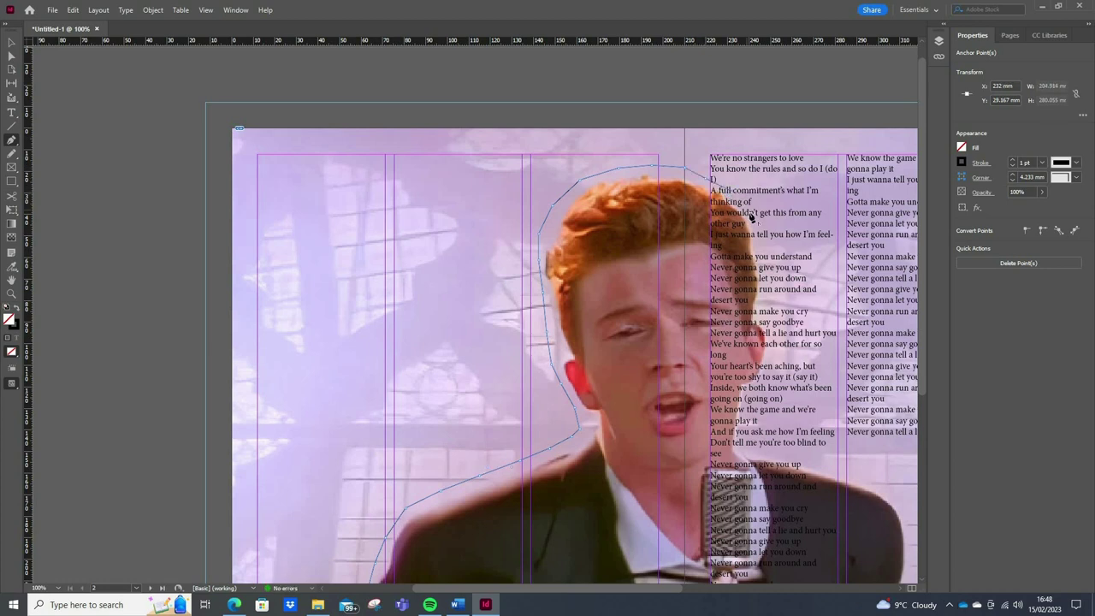
{"action": "left_click", "coordinate": [760, 239]}
Trace anchors down the right of his face, past the chin, and along his right shoulder
{"action": "left_click", "coordinate": [768, 282]}
{"action": "left_click", "coordinate": [768, 328]}
{"action": "left_click", "coordinate": [769, 362]}
{"action": "left_click", "coordinate": [750, 406]}
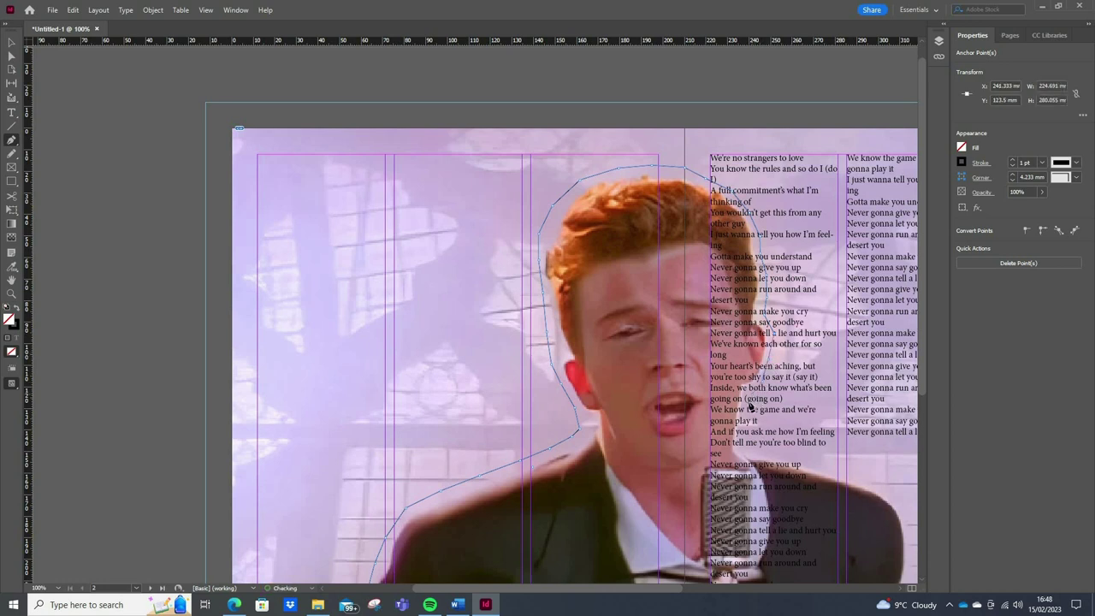
{"action": "left_click", "coordinate": [747, 431]}
{"action": "left_click", "coordinate": [747, 444]}
{"action": "left_click", "coordinate": [749, 459]}
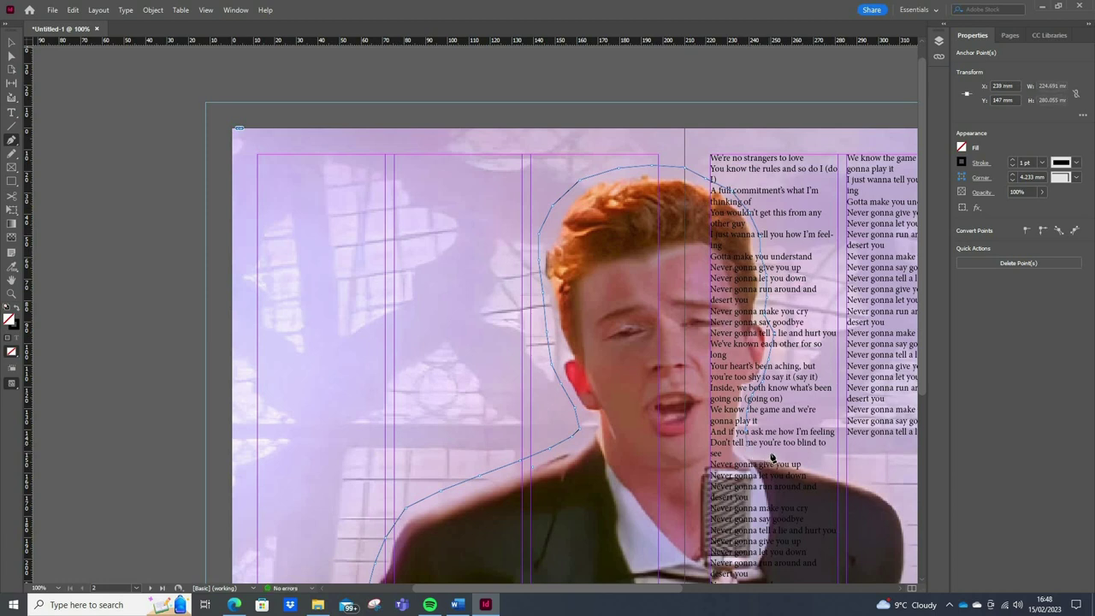
{"action": "left_click", "coordinate": [770, 465]}
{"action": "left_click", "coordinate": [826, 464]}
{"action": "left_click", "coordinate": [857, 473]}
{"action": "left_click", "coordinate": [868, 496]}
Extend the path across the right page, undo a misplaced anchor, and stop drawing
{"action": "scroll", "coordinate": [882, 490], "scroll_direction": "down", "scroll_amount": 3}
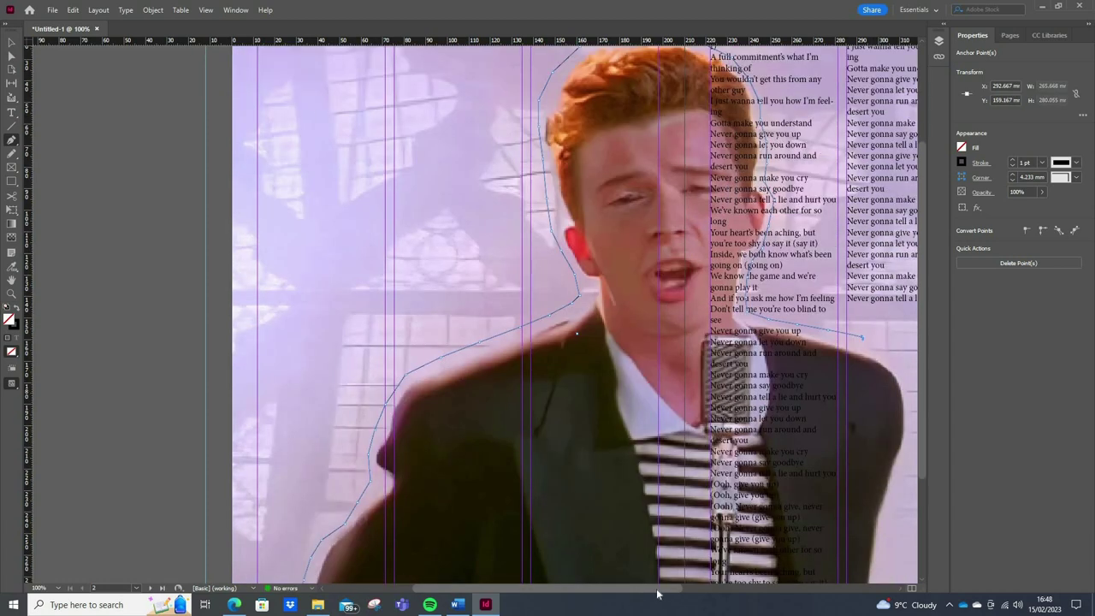
{"action": "scroll", "coordinate": [657, 590], "scroll_direction": "right", "scroll_amount": 4}
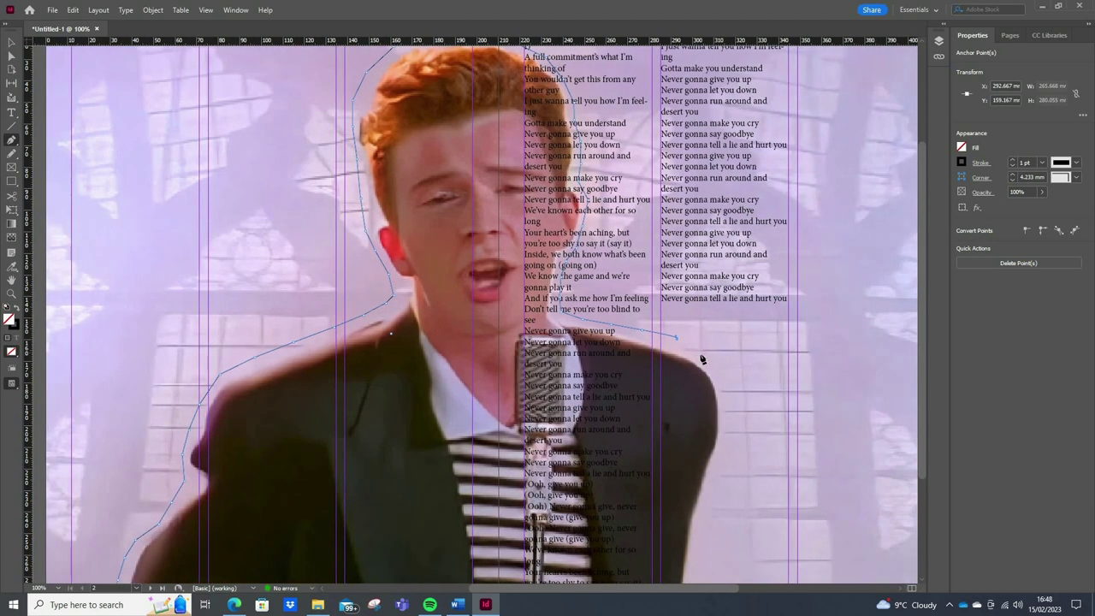
{"action": "left_click", "coordinate": [702, 351]}
{"action": "left_click", "coordinate": [752, 379]}
{"action": "key", "text": "ctrl+z"}
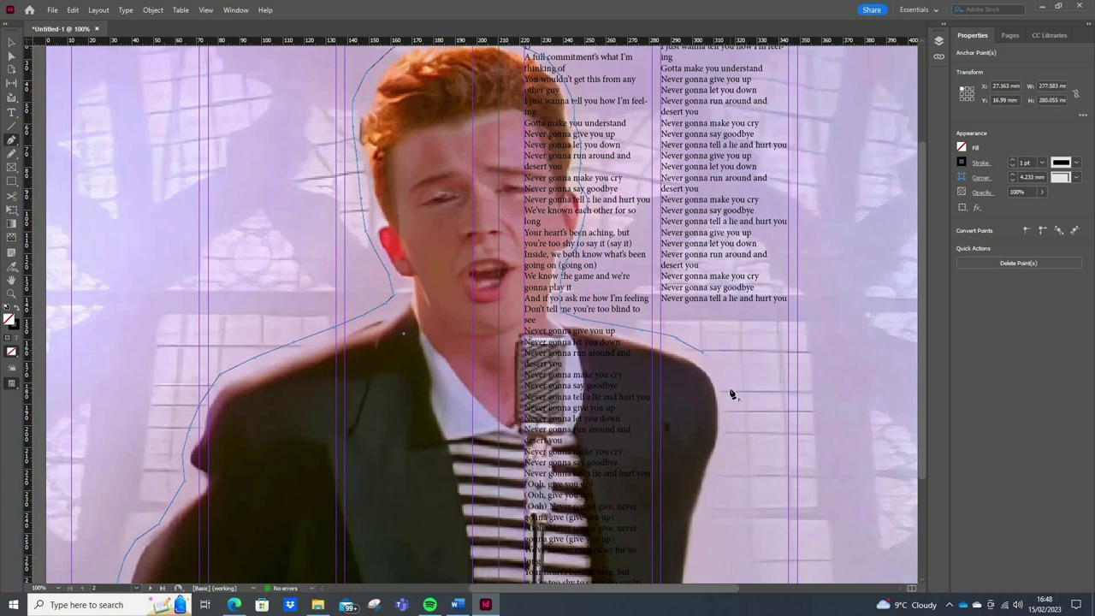
{"action": "left_click", "coordinate": [729, 389]}
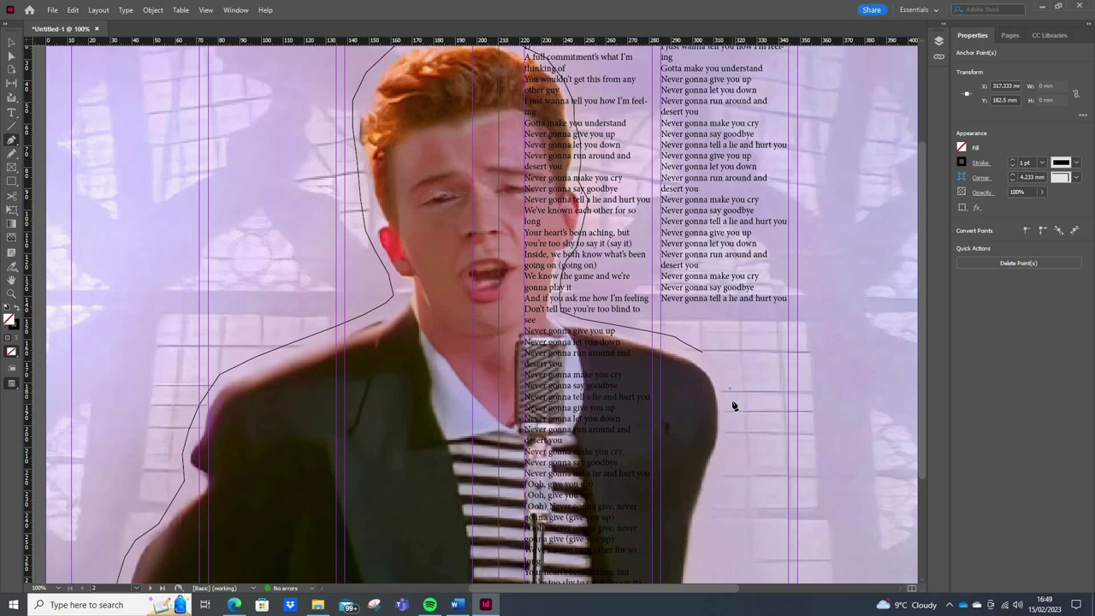
{"action": "left_click", "coordinate": [704, 352]}
{"action": "left_click", "coordinate": [728, 365]}
{"action": "key", "text": "Escape"}
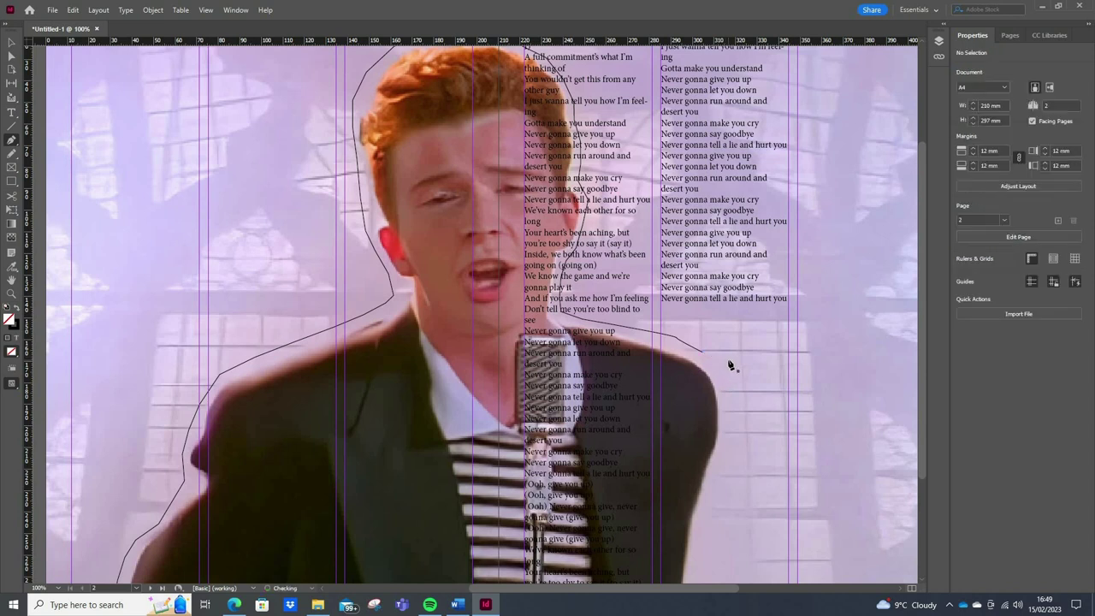
Delete the stray anchor point via the Layers panel and reselect the singer outline path
{"action": "left_click", "coordinate": [939, 41]}
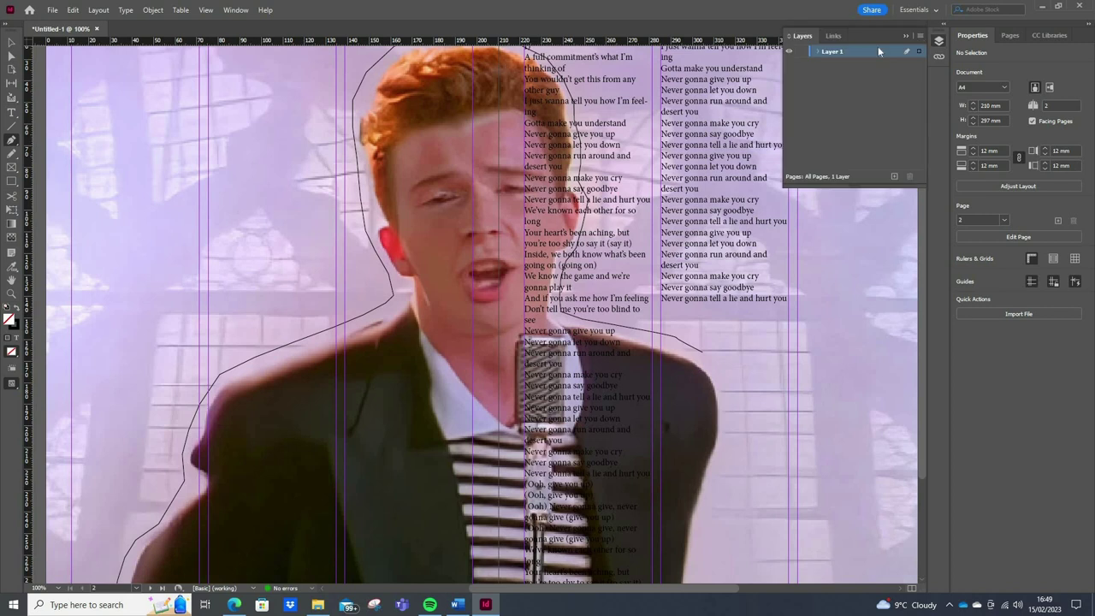
{"action": "left_click", "coordinate": [818, 53]}
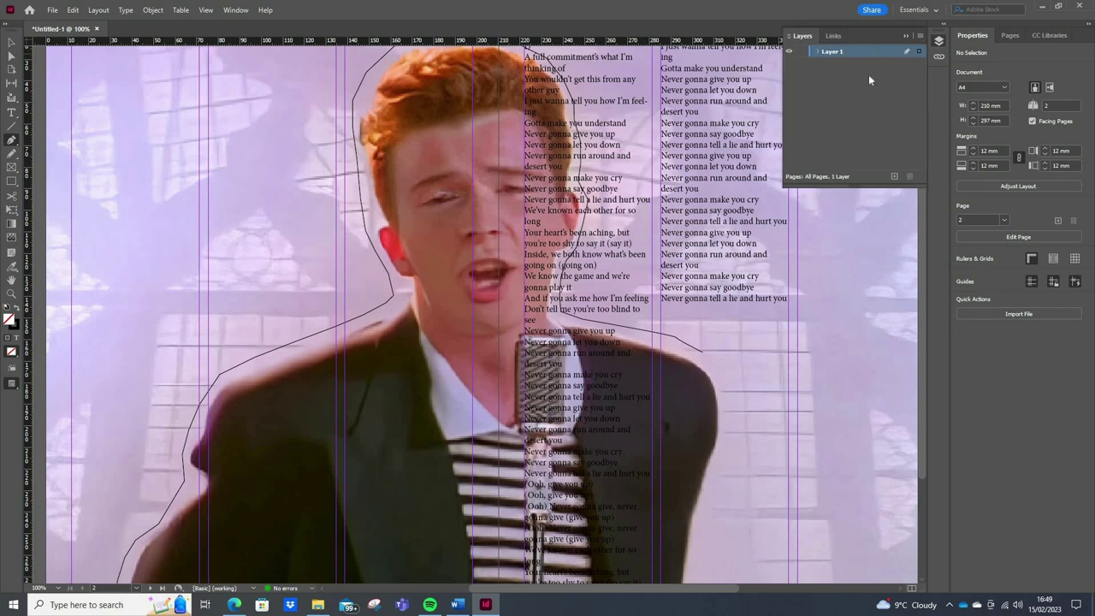
{"action": "left_click", "coordinate": [734, 389]}
{"action": "left_click", "coordinate": [726, 383]}
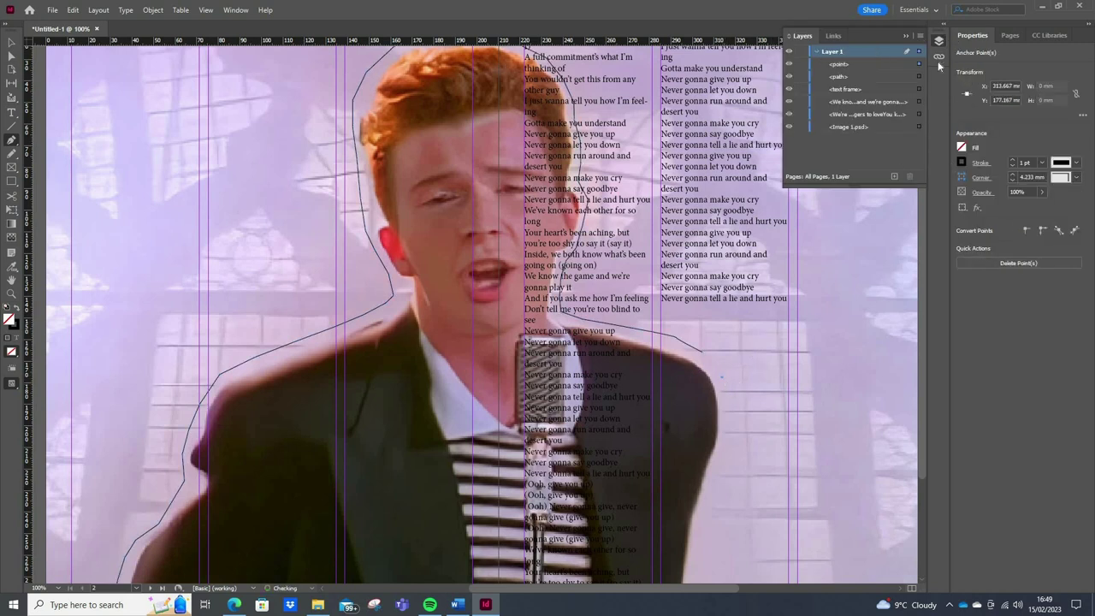
{"action": "key", "text": "Delete"}
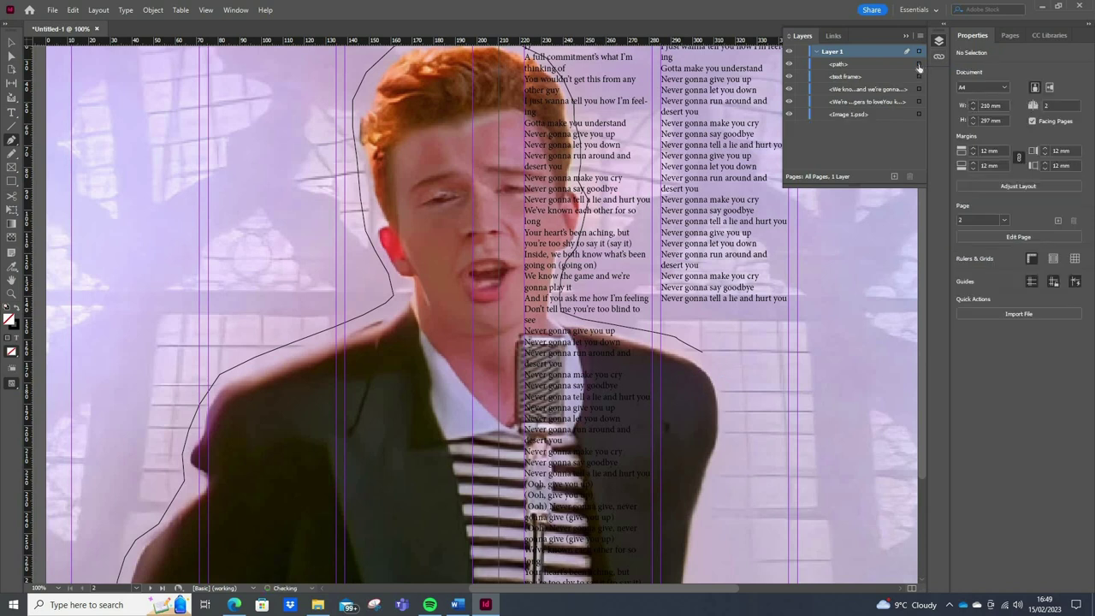
{"action": "left_click", "coordinate": [919, 65]}
{"action": "left_click", "coordinate": [888, 63]}
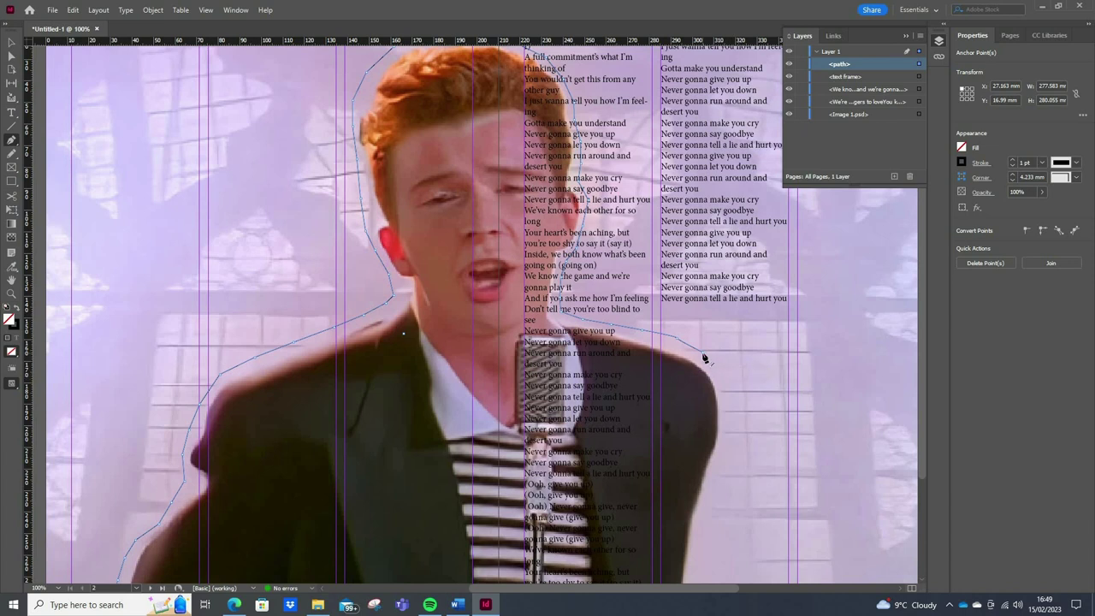
Continue the outline from the right shoulder down the jacket's right edge
{"action": "left_click", "coordinate": [728, 376]}
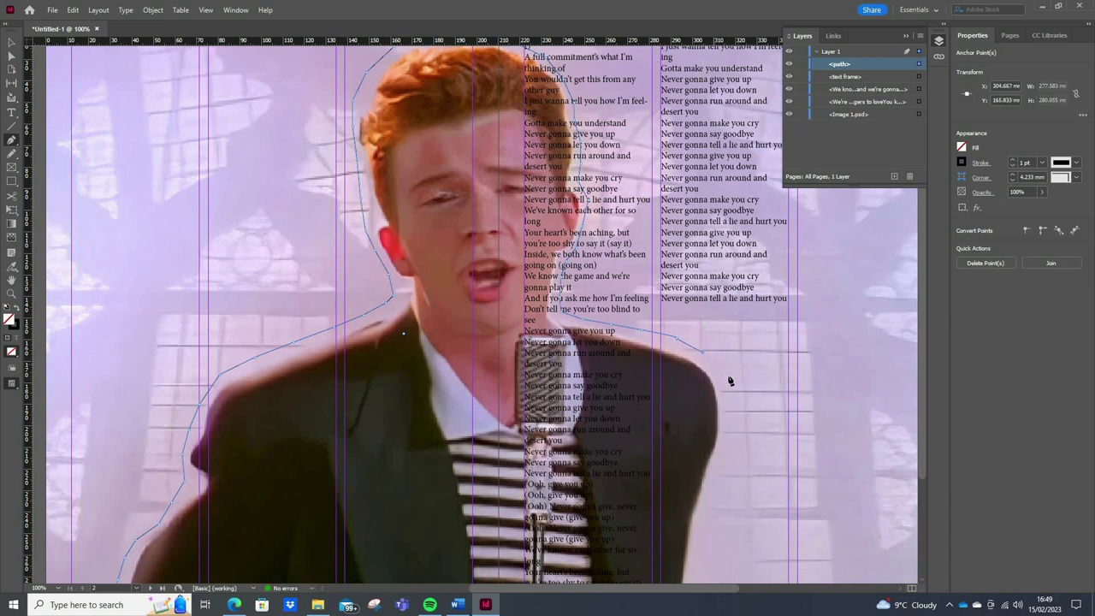
{"action": "left_click", "coordinate": [731, 393]}
{"action": "left_click", "coordinate": [730, 431]}
{"action": "left_click", "coordinate": [725, 461]}
{"action": "left_click", "coordinate": [715, 487]}
{"action": "left_click", "coordinate": [707, 516]}
{"action": "left_click", "coordinate": [701, 541]}
Bring the outline to the page bottom and close it at its starting point
{"action": "scroll", "coordinate": [699, 496], "scroll_direction": "down", "scroll_amount": 3}
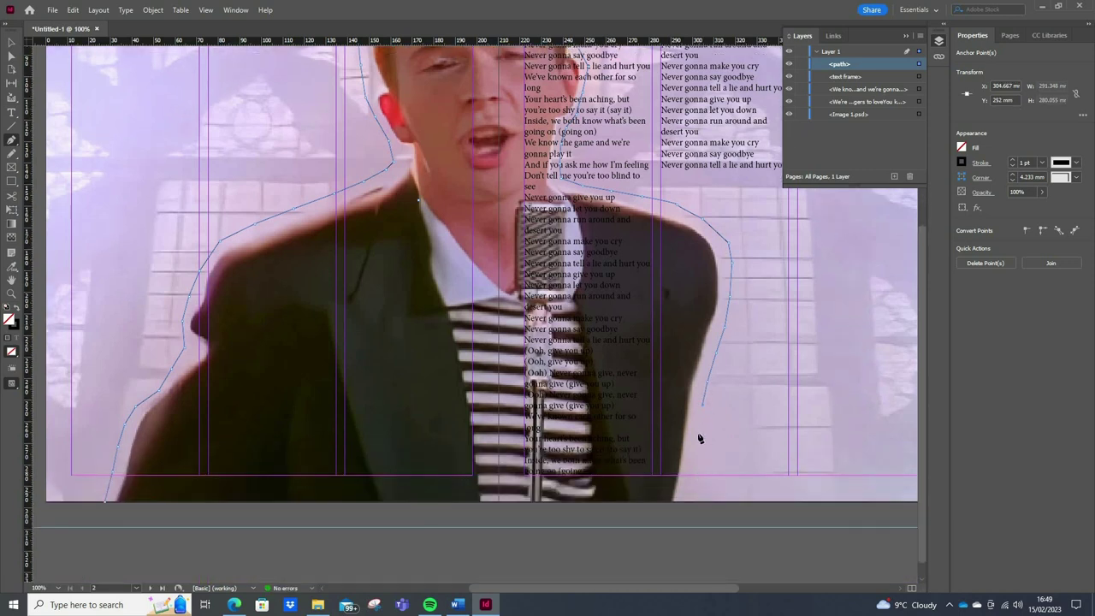
{"action": "left_click", "coordinate": [698, 438]}
{"action": "left_click", "coordinate": [687, 493]}
{"action": "left_click", "coordinate": [685, 505]}
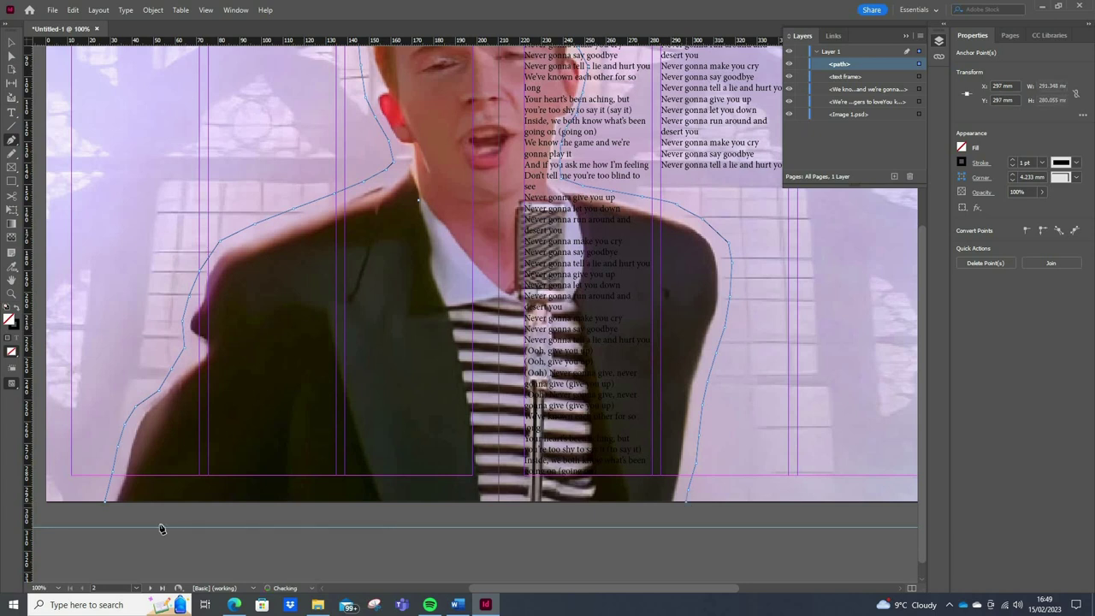
{"action": "left_click", "coordinate": [106, 507]}
{"action": "scroll", "coordinate": [611, 427], "scroll_direction": "up", "scroll_amount": 3}
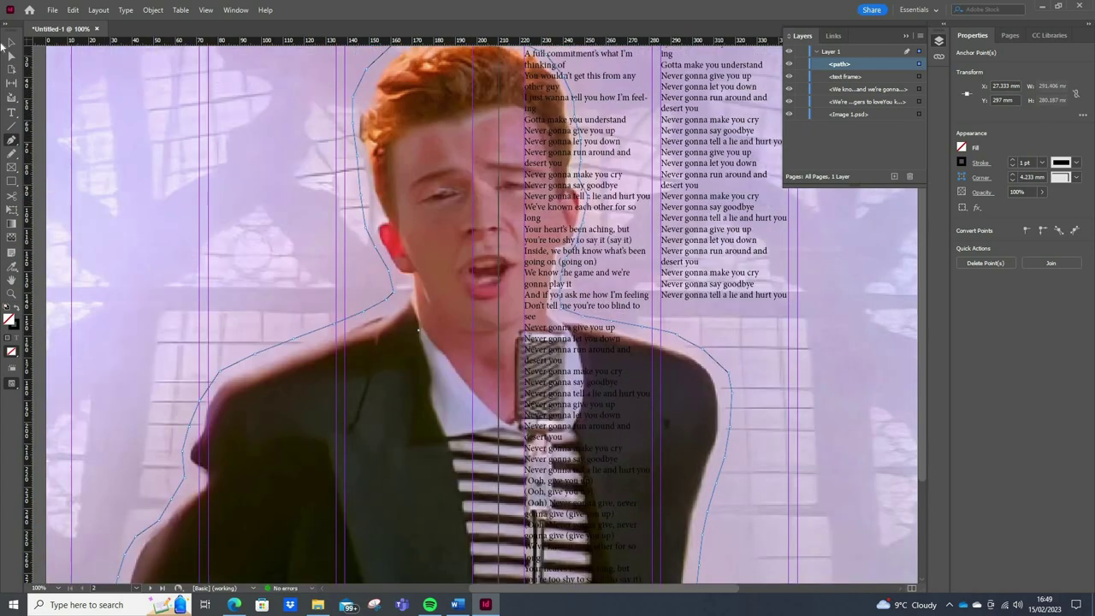
{"action": "left_click", "coordinate": [10, 43]}
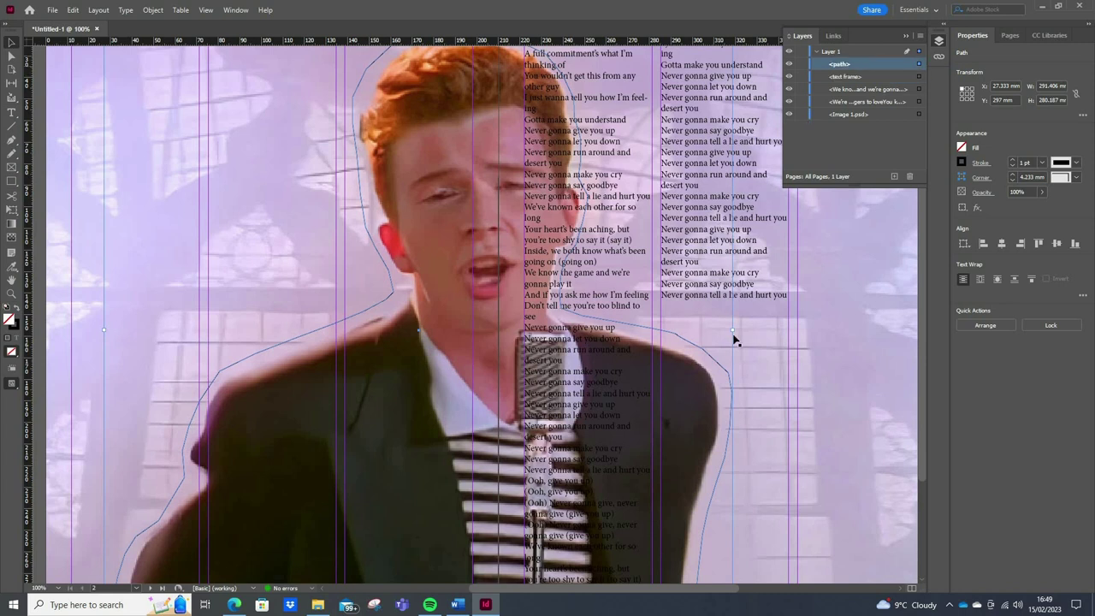
Set the stroke weight of the singer outline path to 0 pt
{"action": "left_click", "coordinate": [11, 140]}
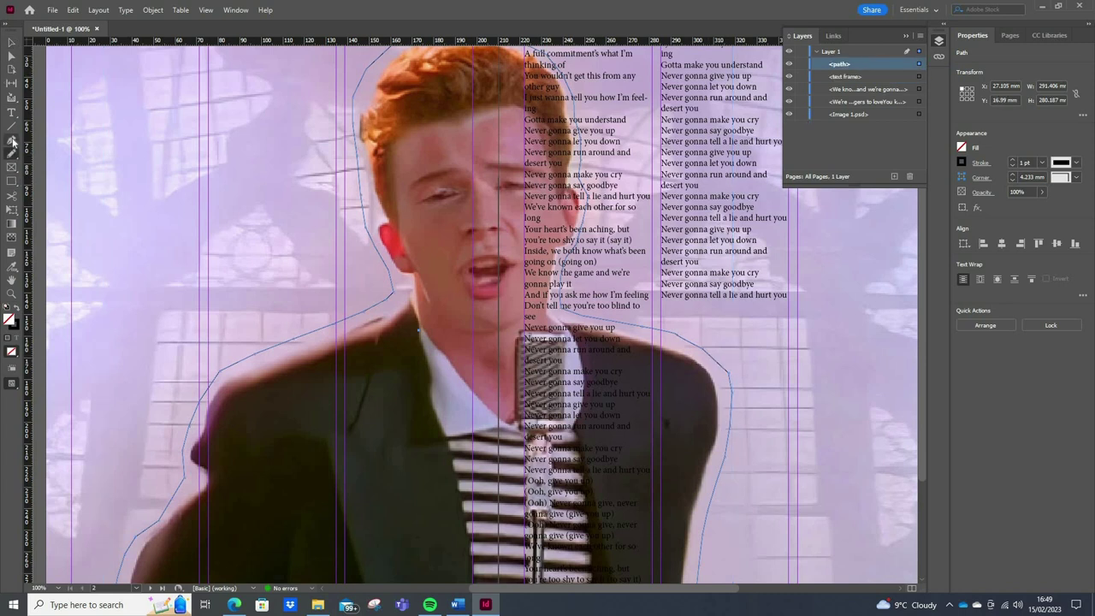
{"action": "left_click", "coordinate": [1013, 169]}
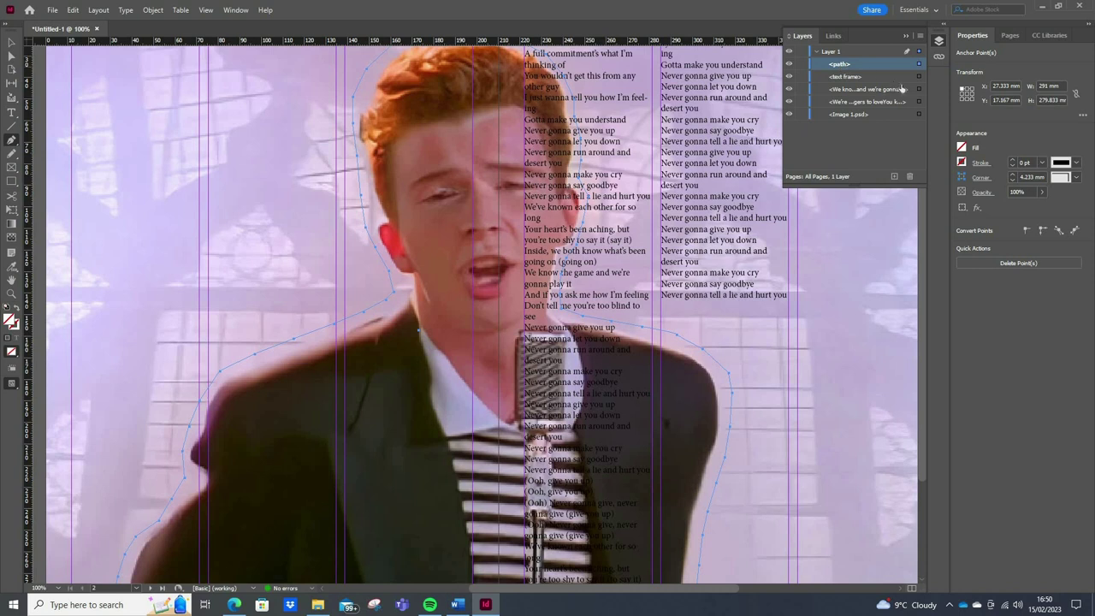
Apply the Wrap around object shape text wrap to the singer outline
{"action": "left_click", "coordinate": [235, 12]}
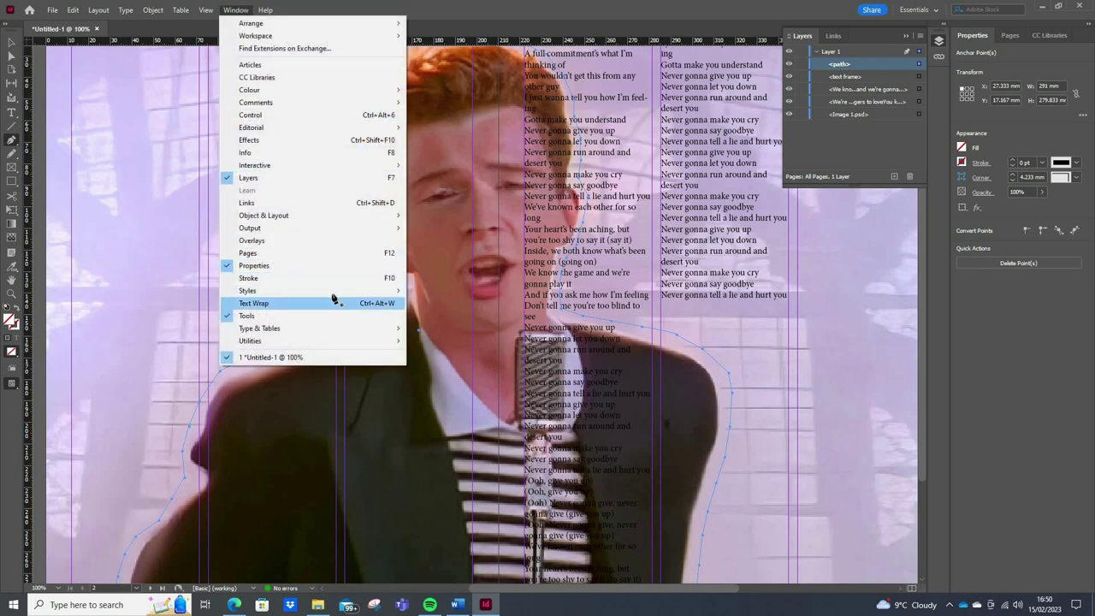
{"action": "left_click", "coordinate": [256, 301]}
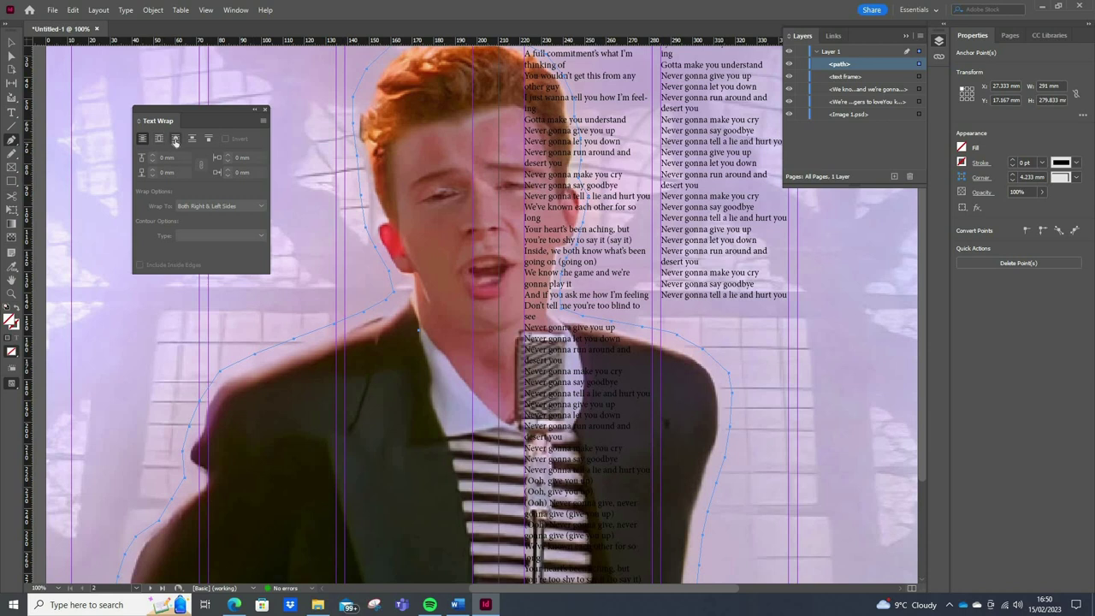
{"action": "left_click", "coordinate": [176, 139]}
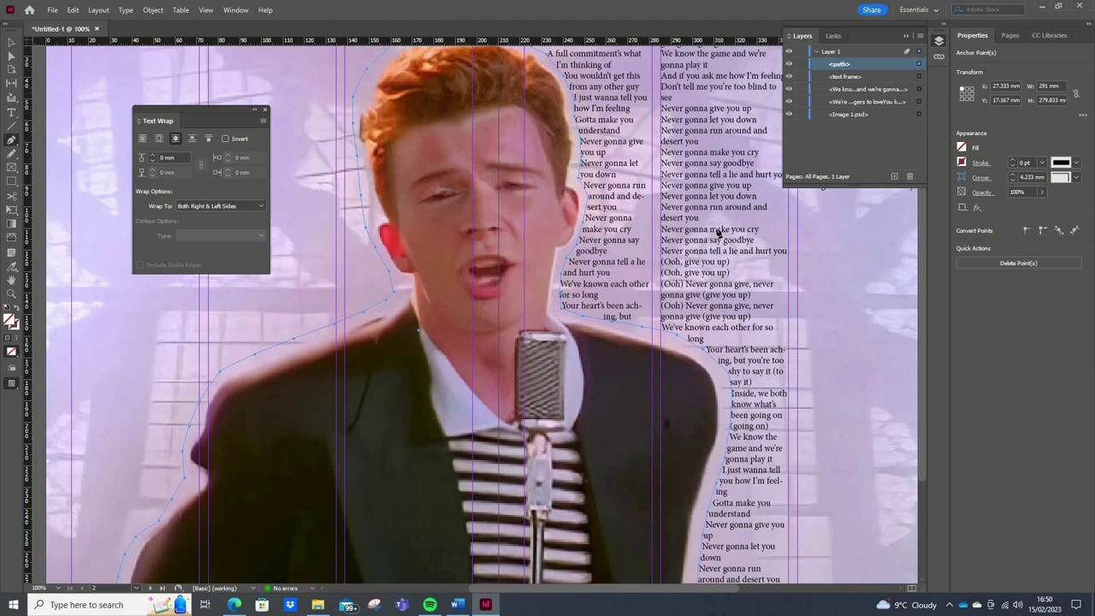
Close the Layers panel and zoom out to 50% to view the whole spread
{"action": "scroll", "coordinate": [721, 242], "scroll_direction": "down", "scroll_amount": 3}
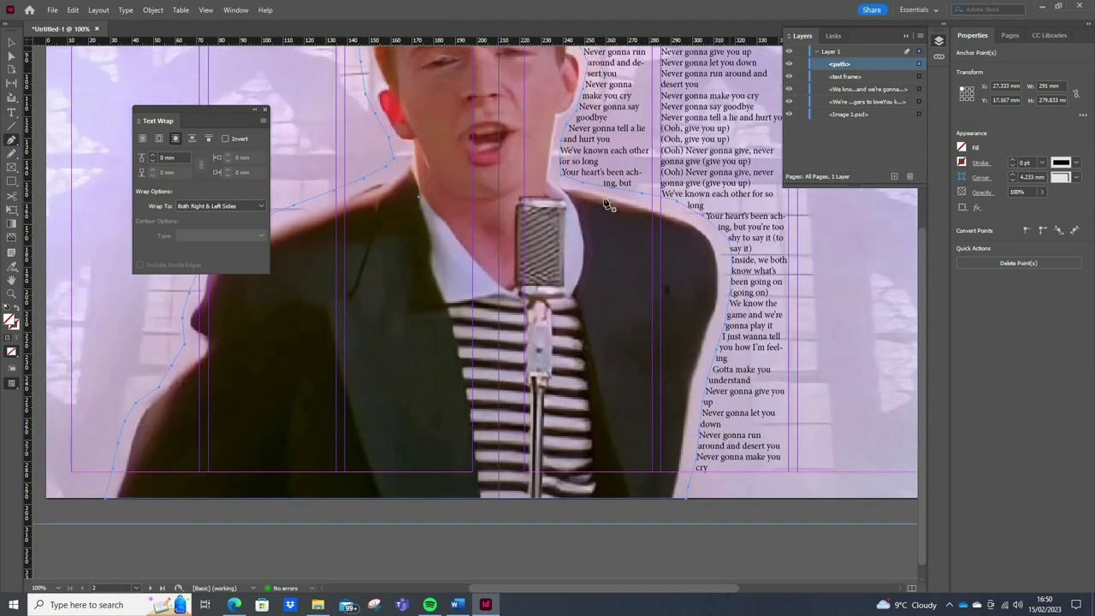
{"action": "scroll", "coordinate": [609, 204], "scroll_direction": "up", "scroll_amount": 3}
{"action": "scroll", "coordinate": [594, 117], "scroll_direction": "up", "scroll_amount": 4}
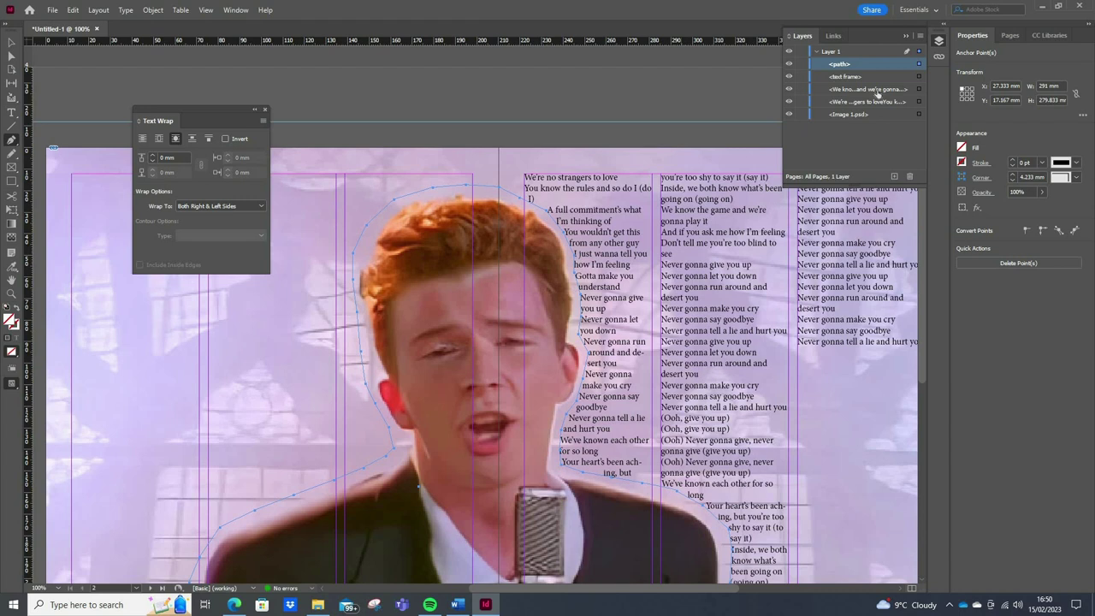
{"action": "left_click", "coordinate": [906, 37]}
{"action": "key", "text": "ctrl+minus"}
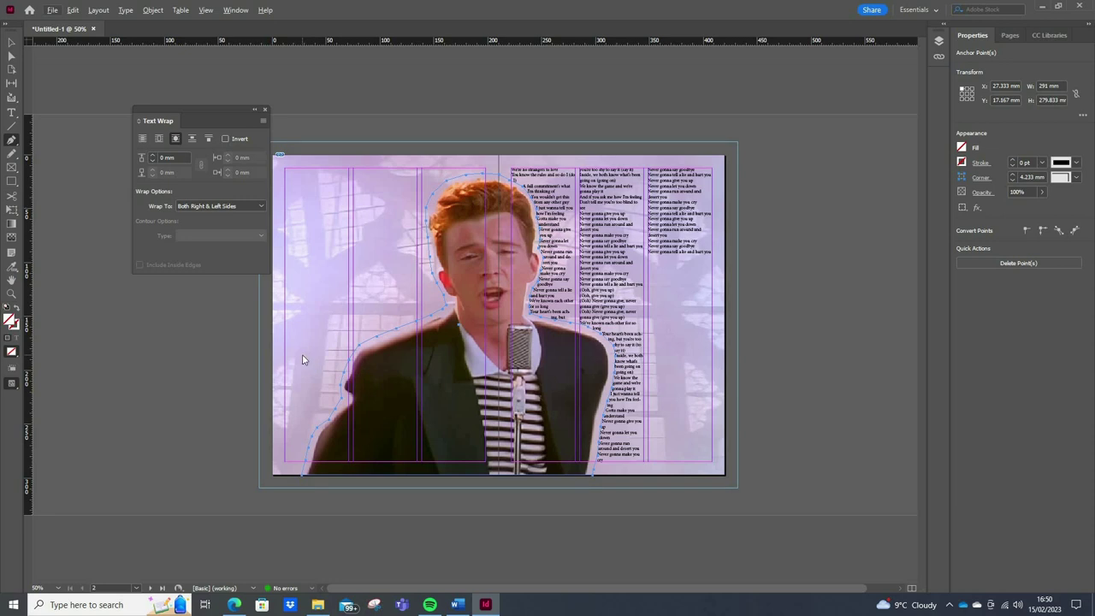
{"action": "key", "text": "alt+w"}
{"action": "left_click", "coordinate": [77, 13]}
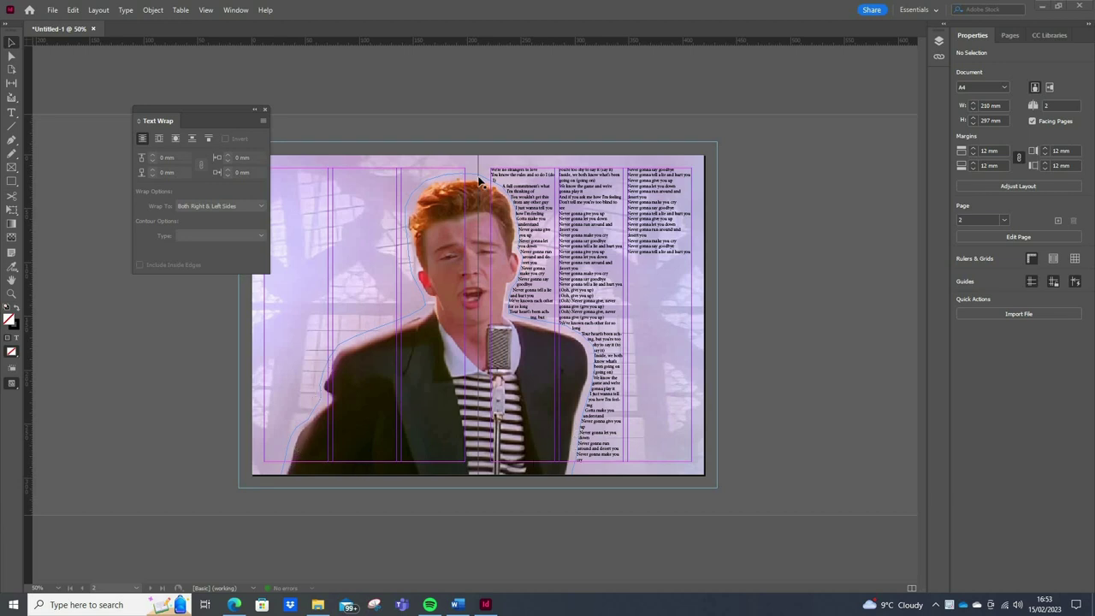
Move the threaded lyric frames into the left page's first two columns, placing the last frame on the right page
{"action": "left_click_drag", "start_coordinate": [226, 108], "coordinate": [159, 86]}
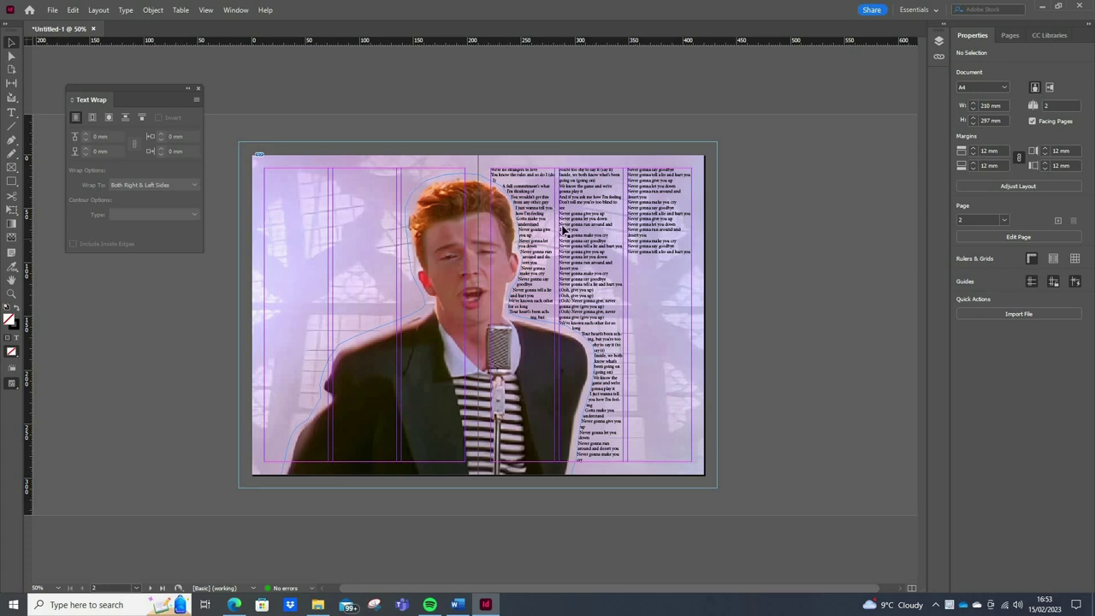
{"action": "left_click", "coordinate": [309, 212]}
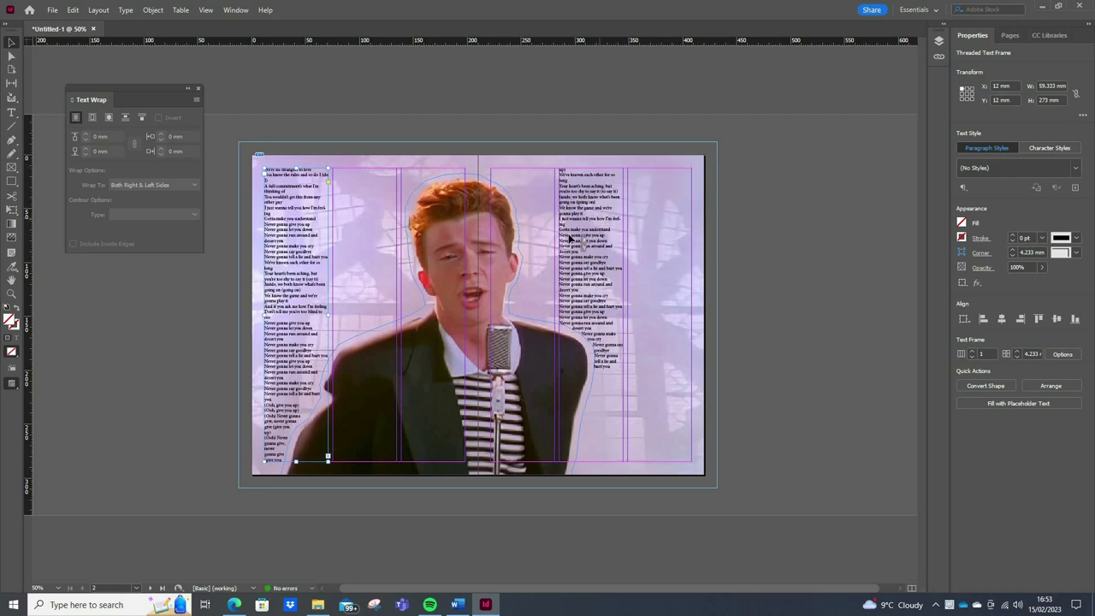
{"action": "left_click_drag", "start_coordinate": [570, 240], "coordinate": [372, 214]}
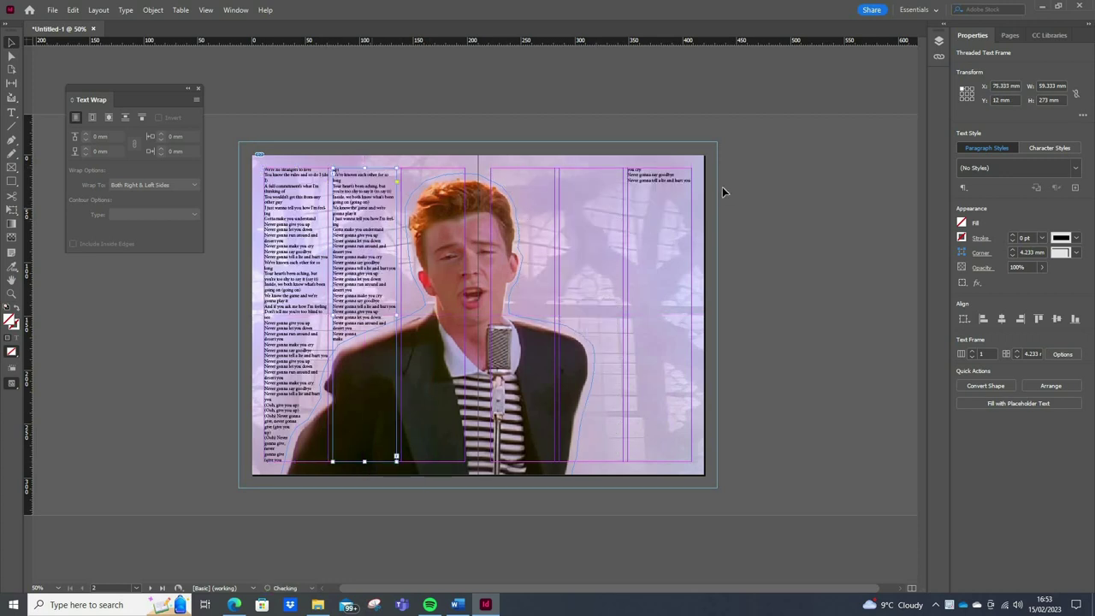
{"action": "left_click_drag", "start_coordinate": [487, 178], "coordinate": [439, 178]}
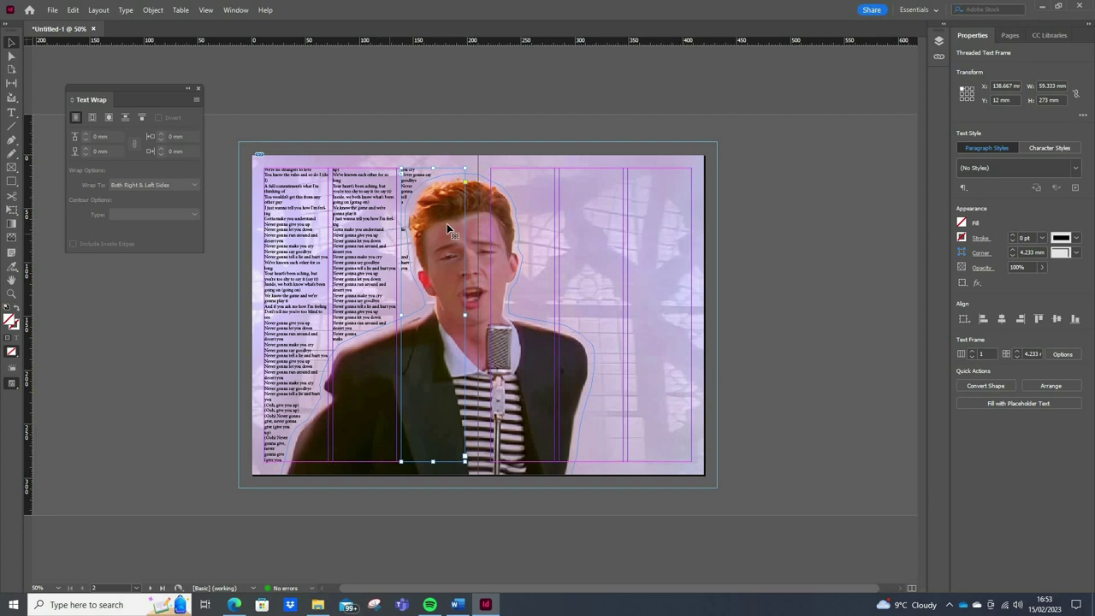
{"action": "left_click_drag", "start_coordinate": [415, 178], "coordinate": [574, 178]}
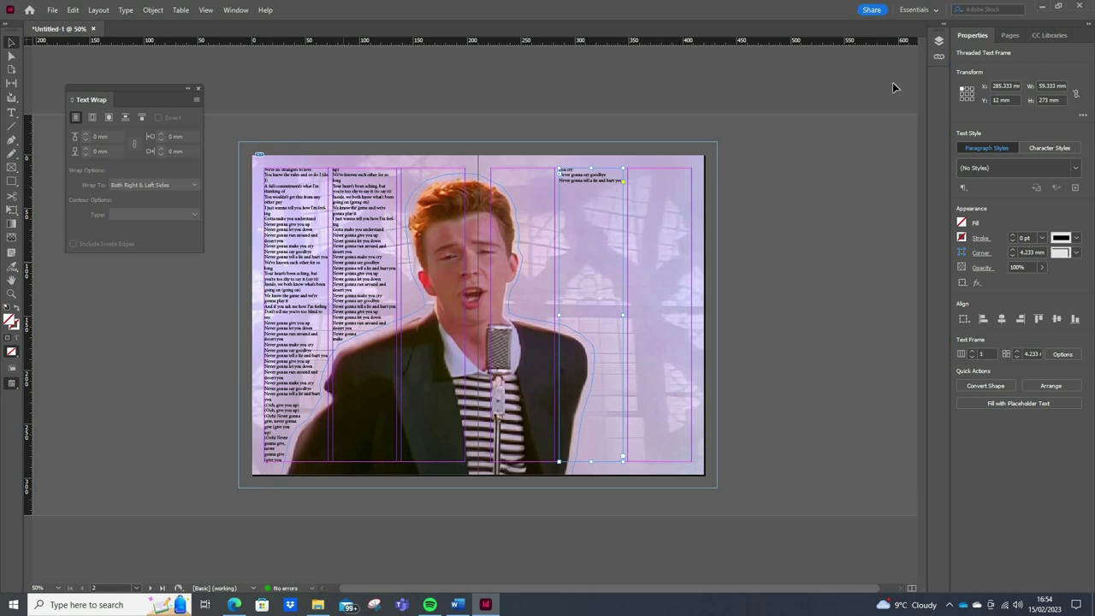
Select the <path> outline entry in the Layers panel to check its wrap, then deselect
{"action": "left_click", "coordinate": [938, 41]}
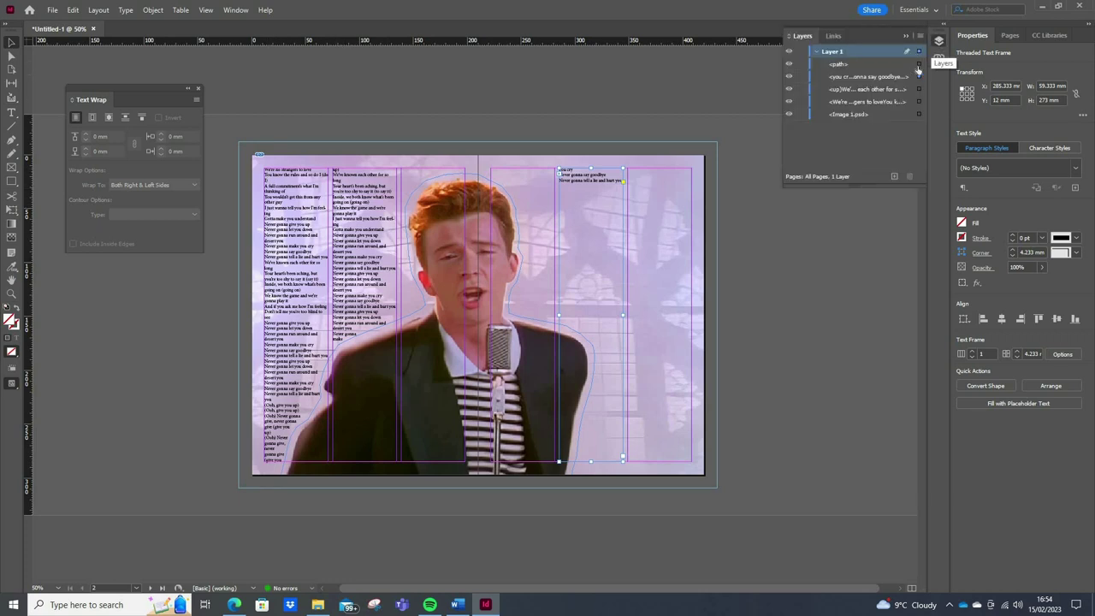
{"action": "left_click", "coordinate": [920, 65]}
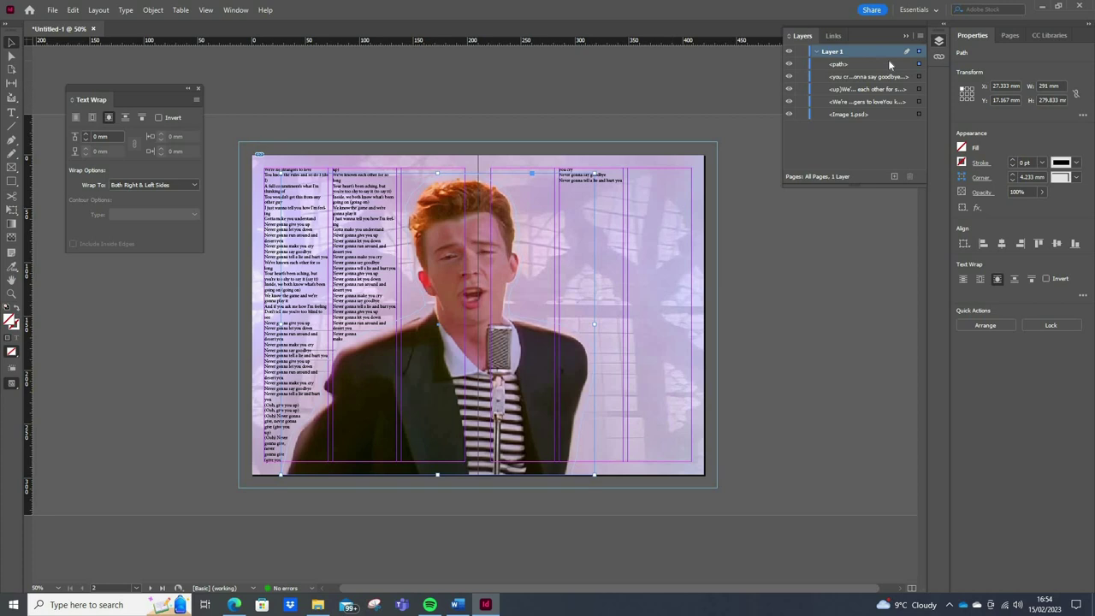
{"action": "left_click", "coordinate": [917, 66]}
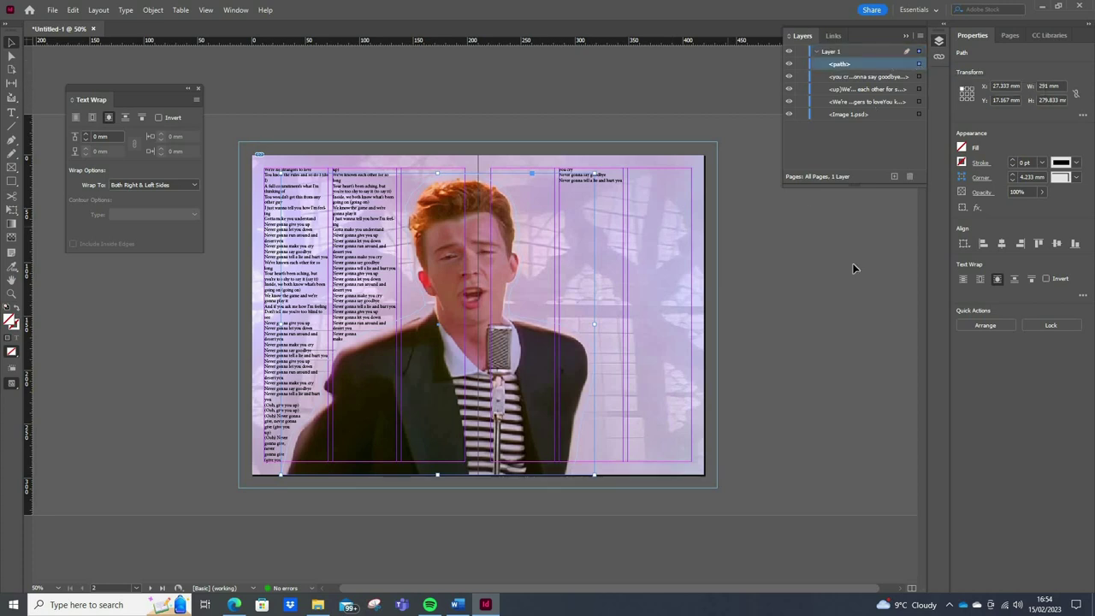
{"action": "left_click", "coordinate": [831, 299]}
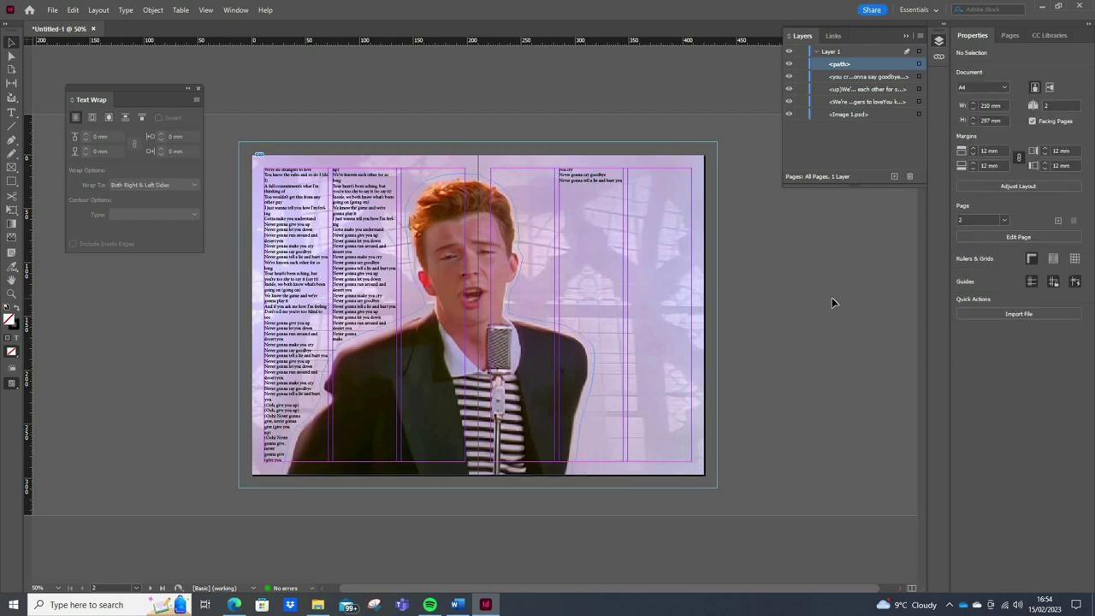